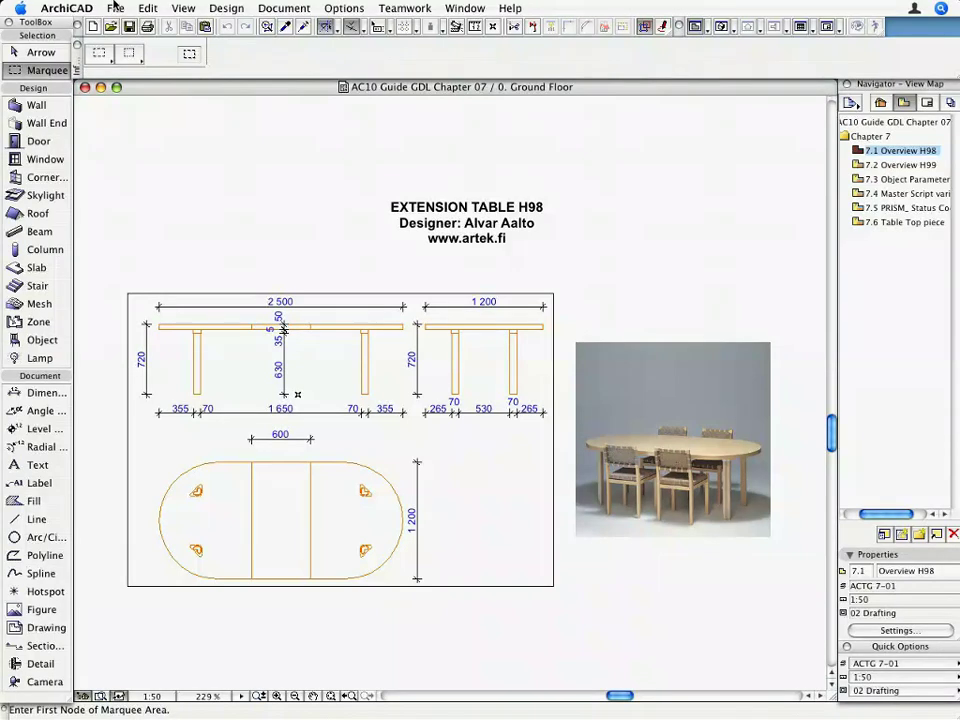
Create a new library object
click(115, 8)
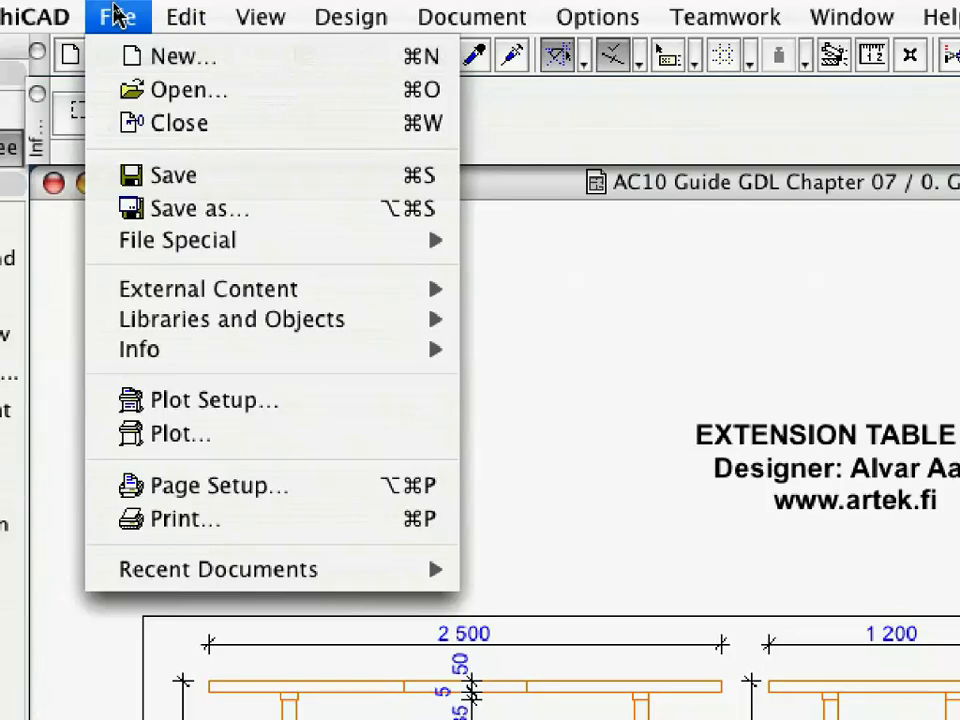
mouse_move(270, 334)
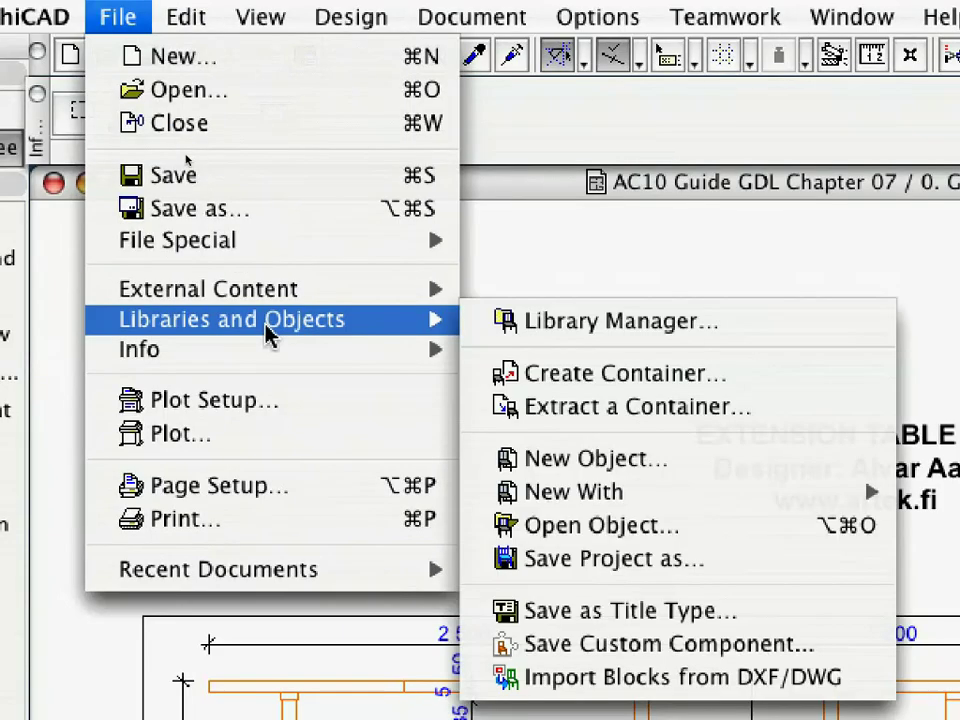
click(681, 460)
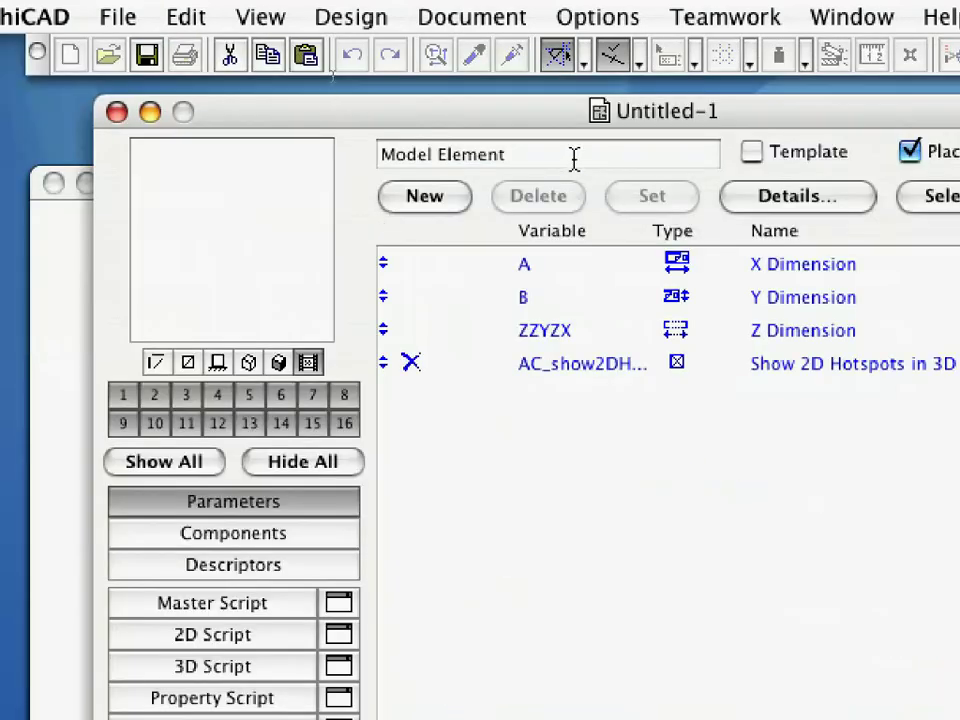
triple_click(450, 150)
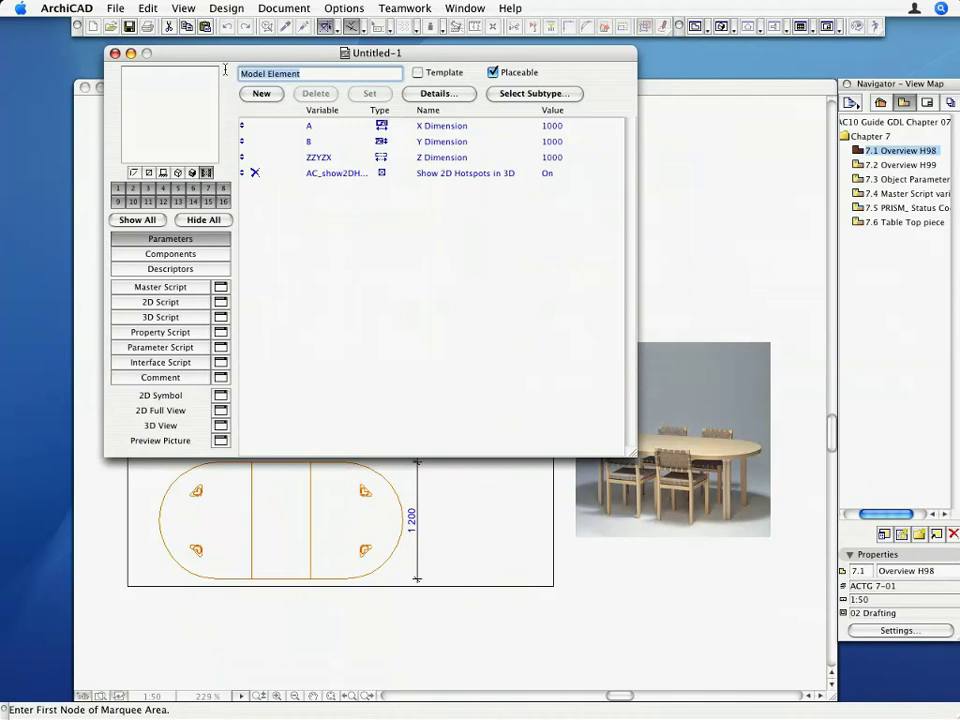
Save the new object as Extension_Table_H98.gsm in the Chapter-07 folder
click(116, 8)
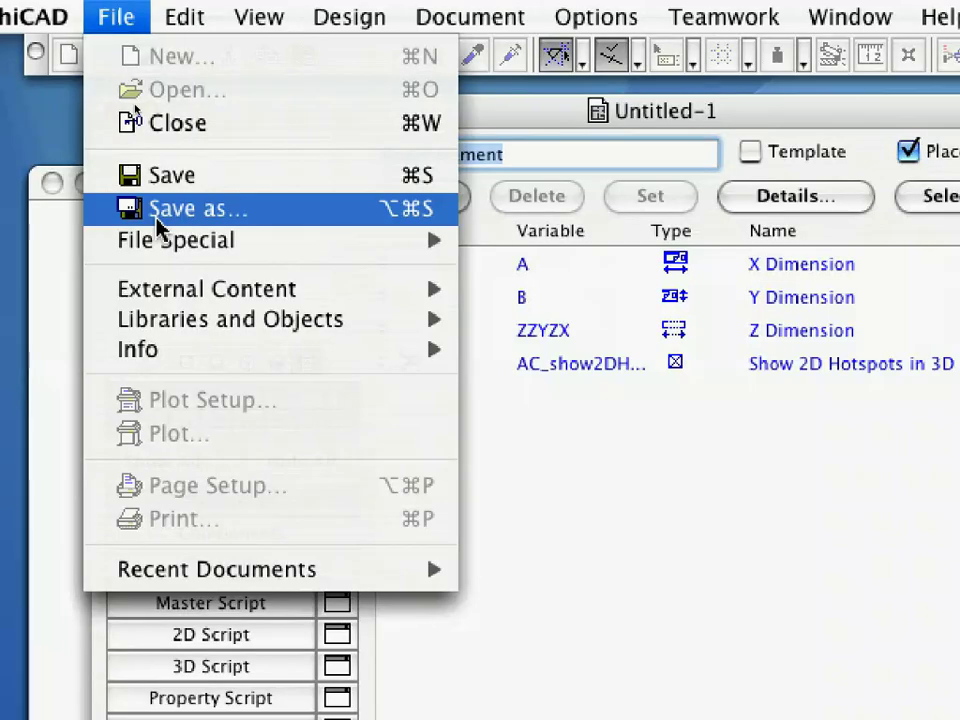
click(157, 212)
drag(465, 347, 238, 343)
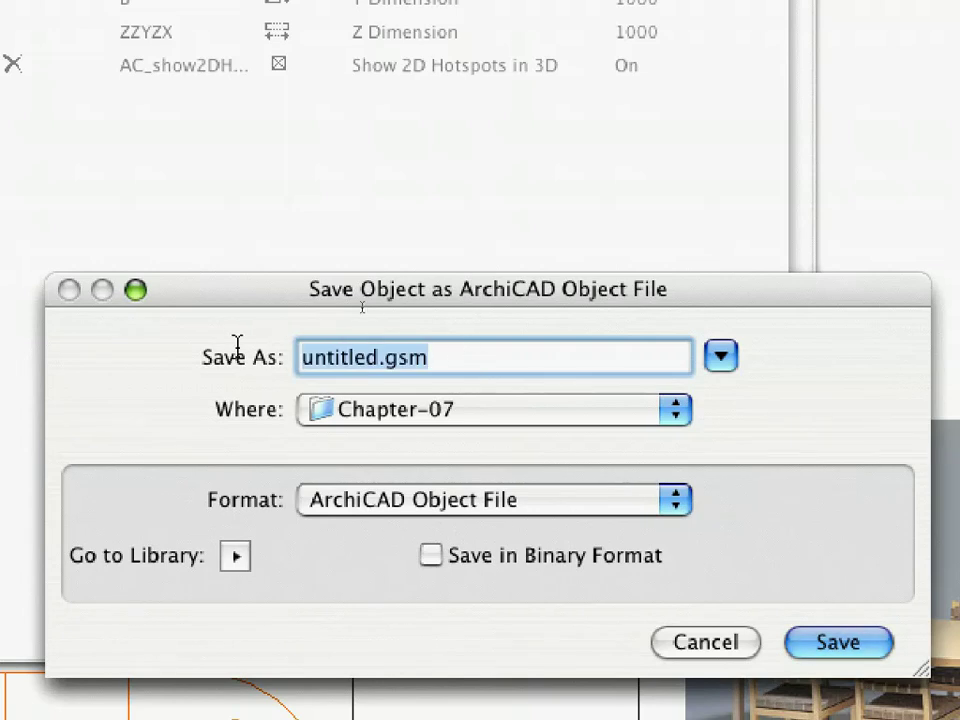
text(Extension_Table_H98.gsm)
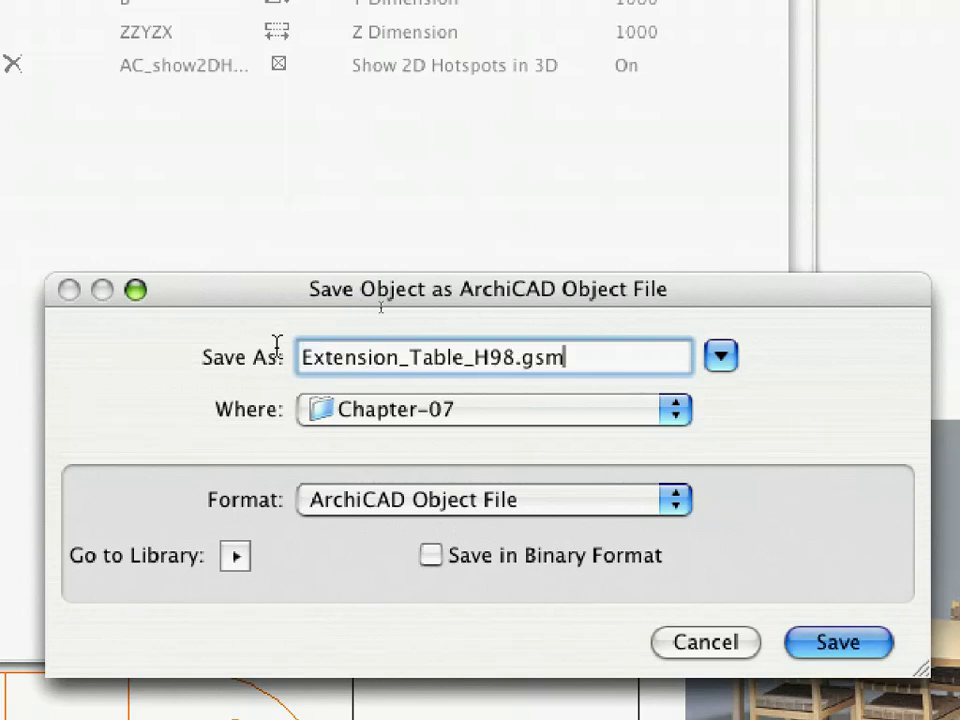
click(840, 643)
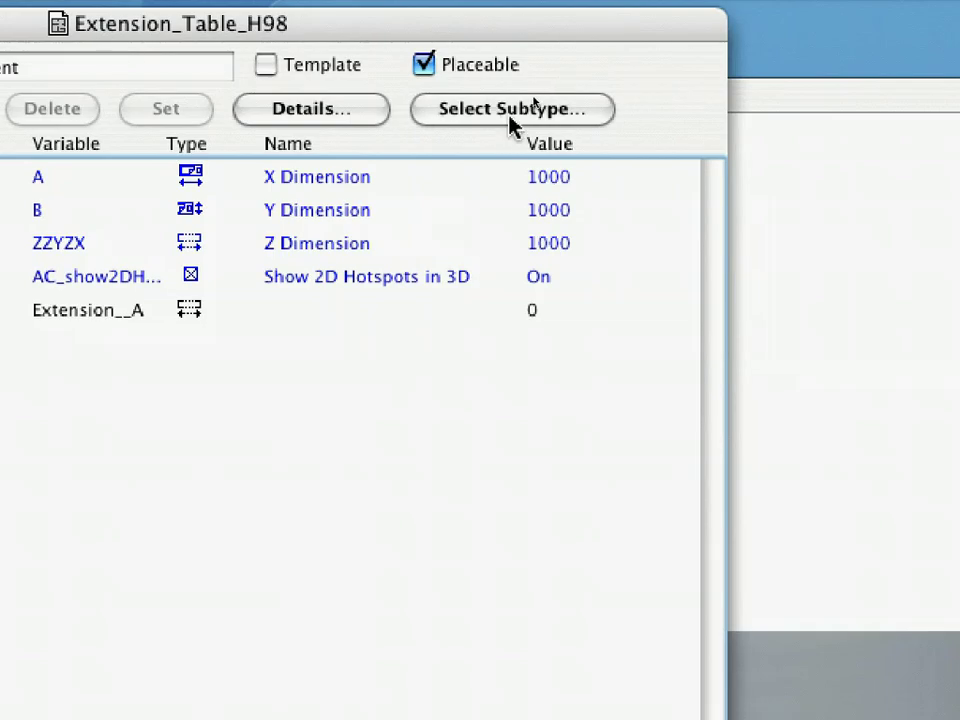
Set the object's subtype to Table under Model Element, Furnishing, and enlarge the object window to fit all parameters
click(532, 97)
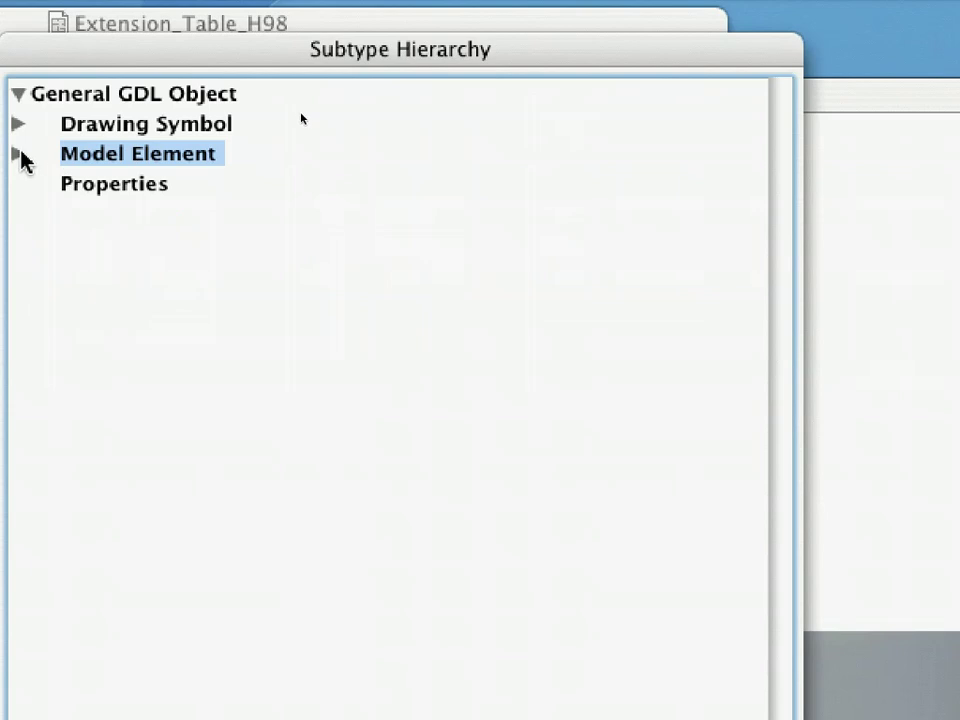
click(18, 154)
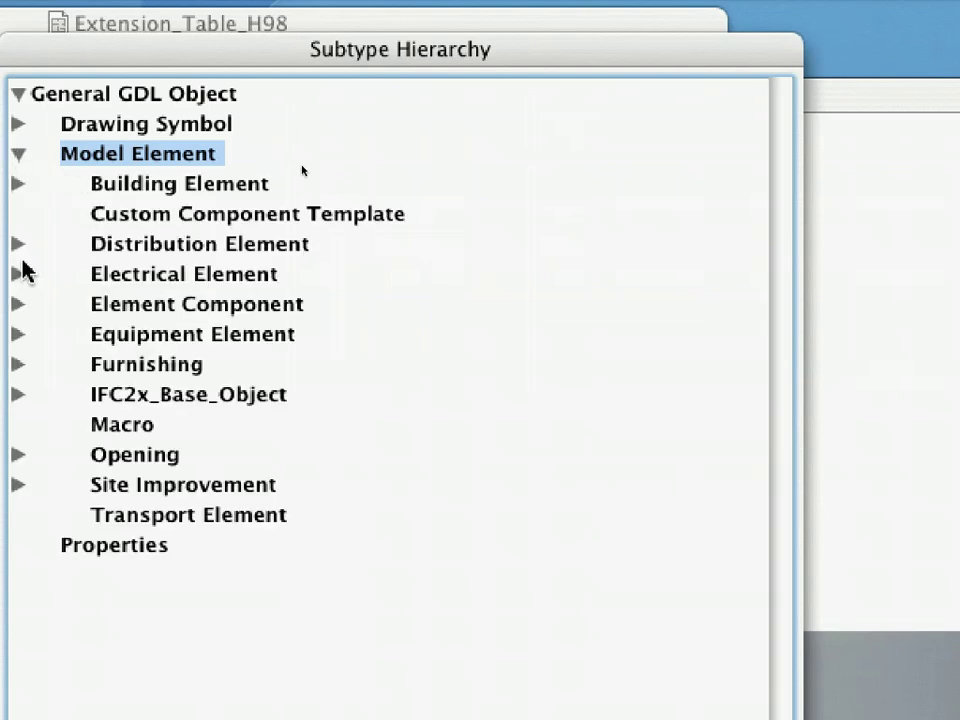
click(19, 366)
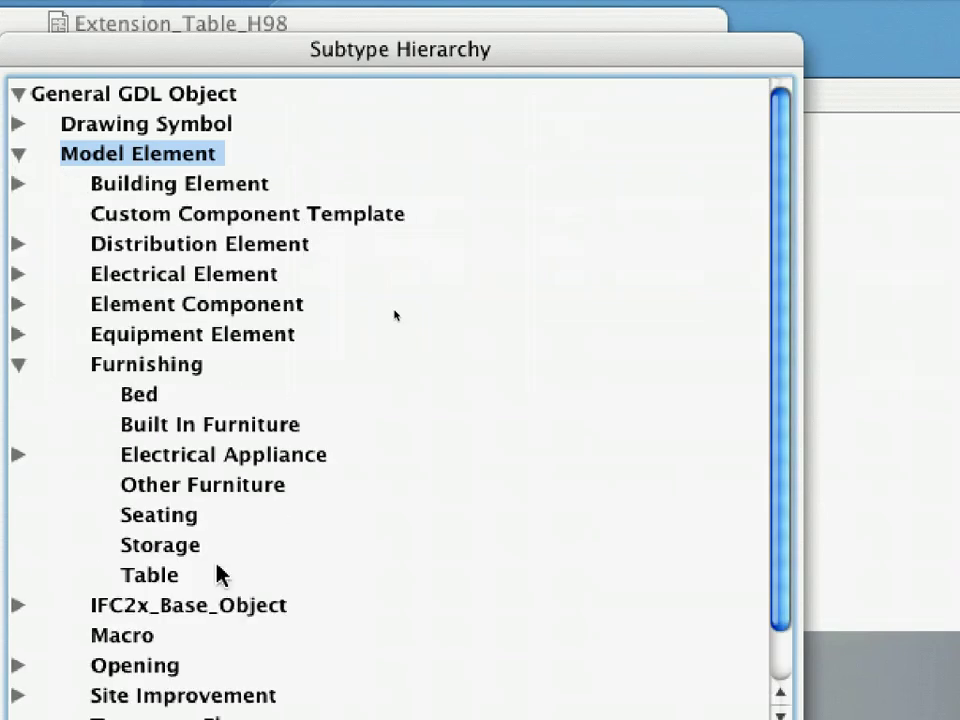
click(163, 575)
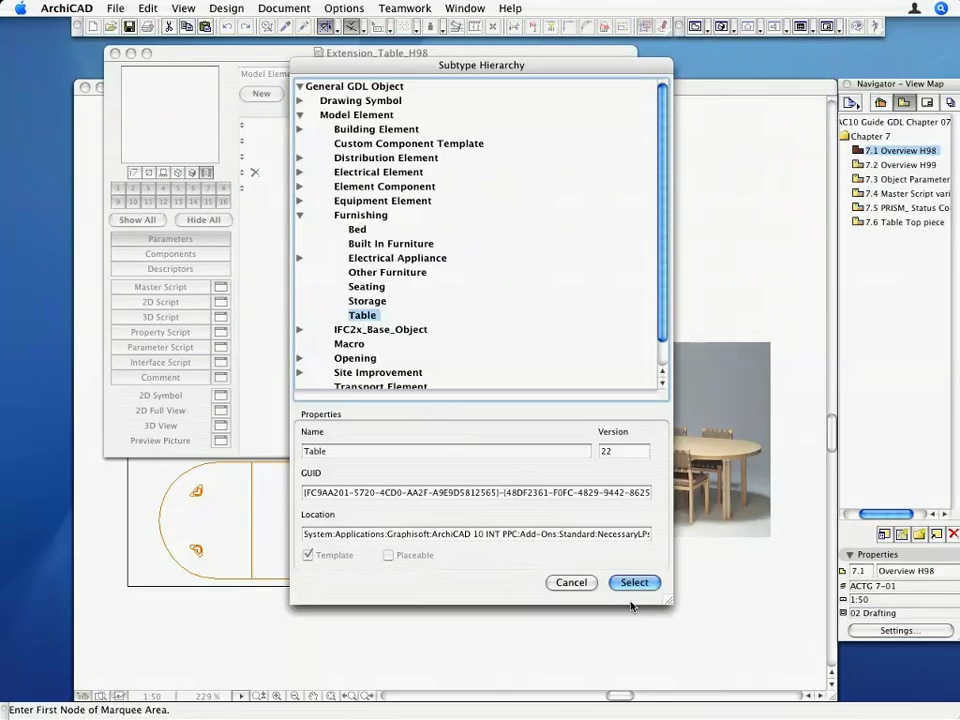
click(629, 583)
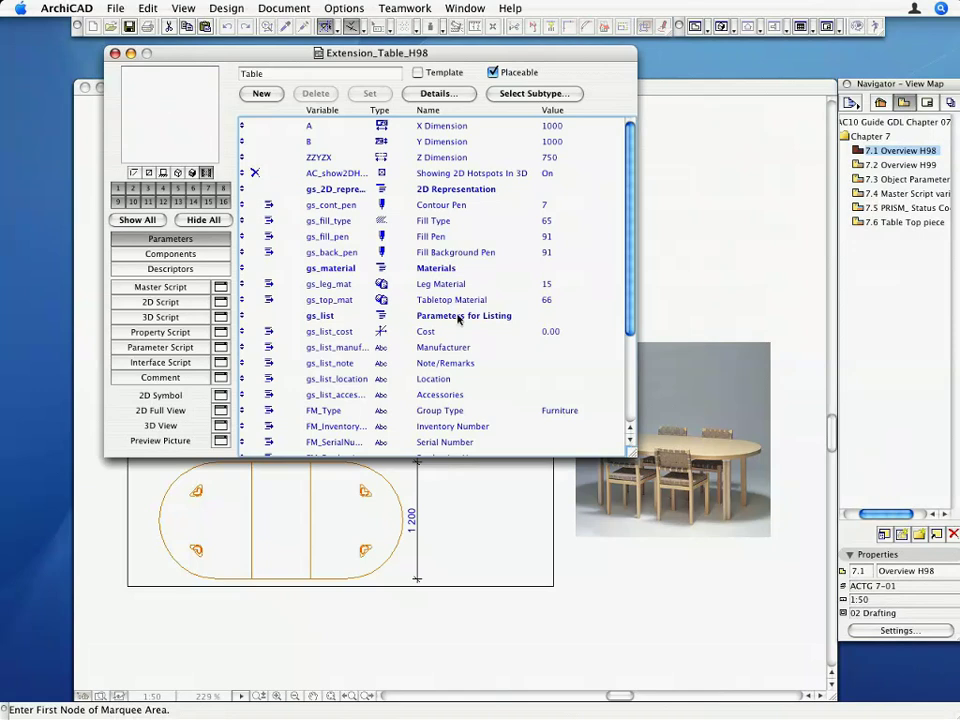
drag(647, 458, 648, 656)
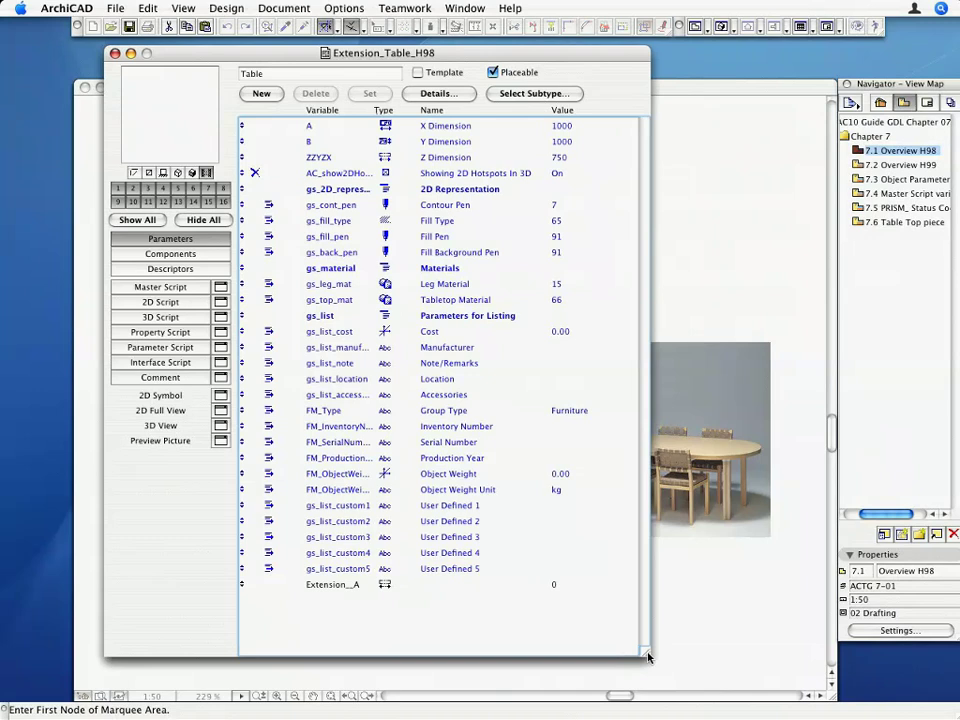
Open the 7.3 Object Parameters view to examine which parameters the table object needs
key(super+w)
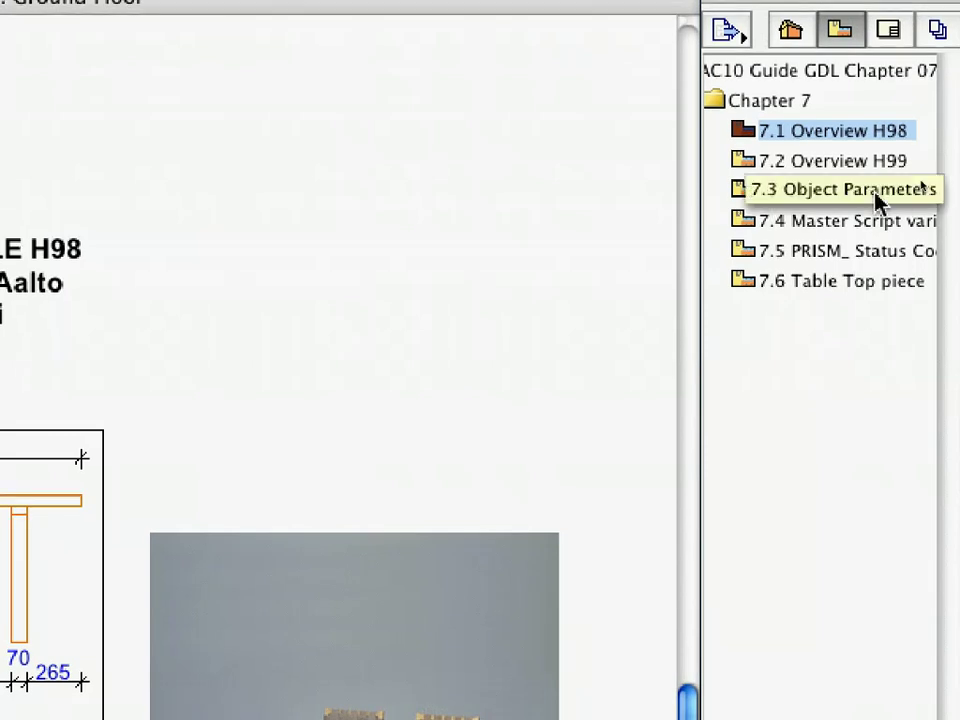
double_click(876, 200)
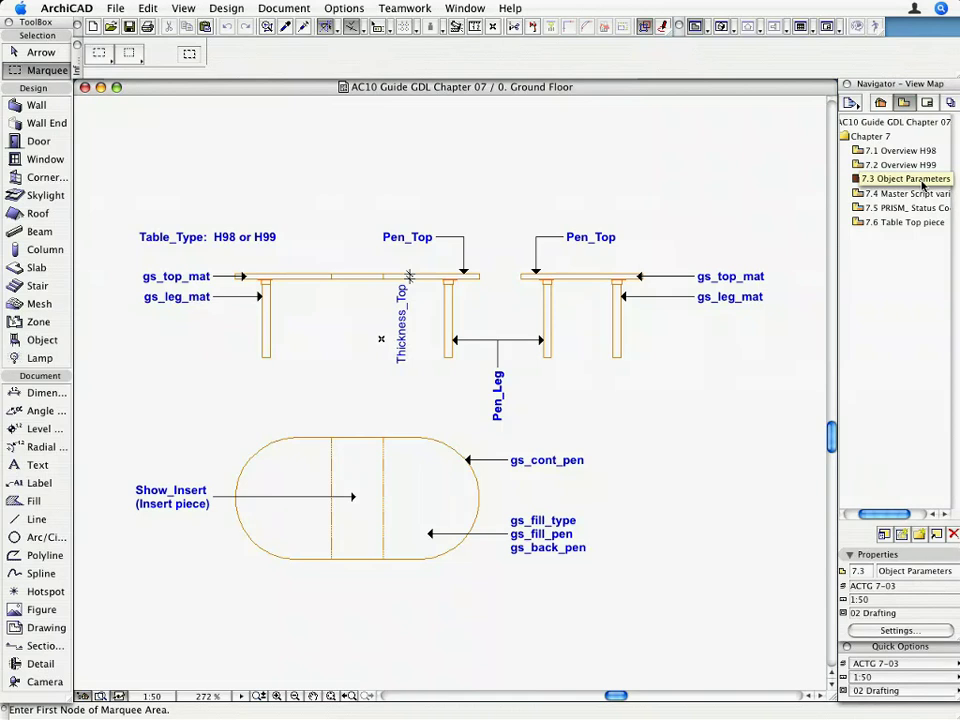
click(905, 179)
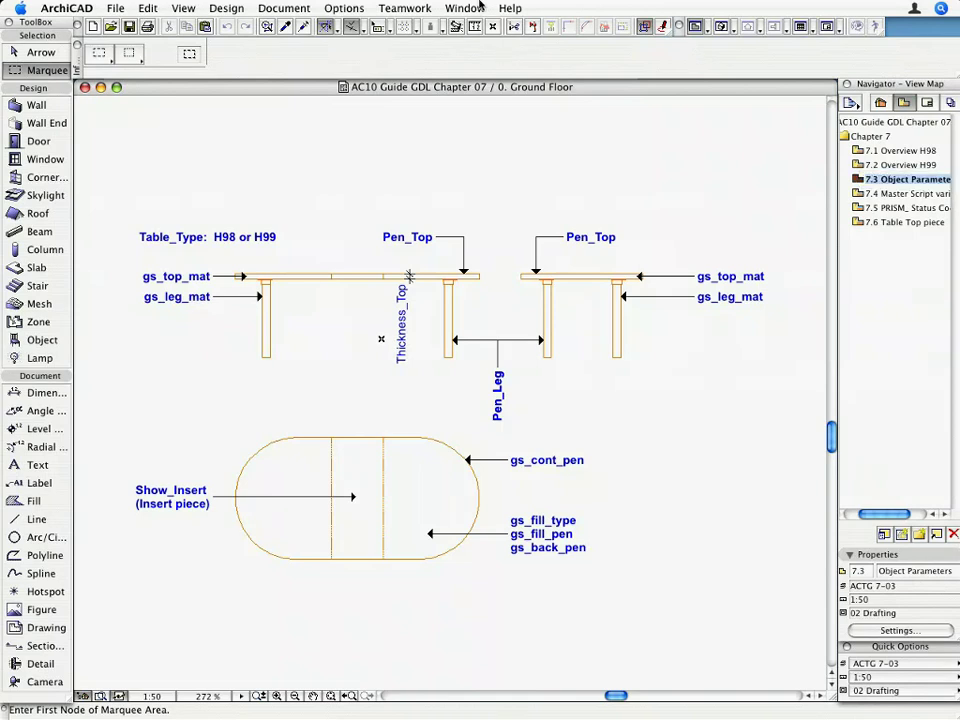
Return to the Extension_Table_H98 object window and review the custom parameters from Table_Type through Pen_Leg
click(484, 13)
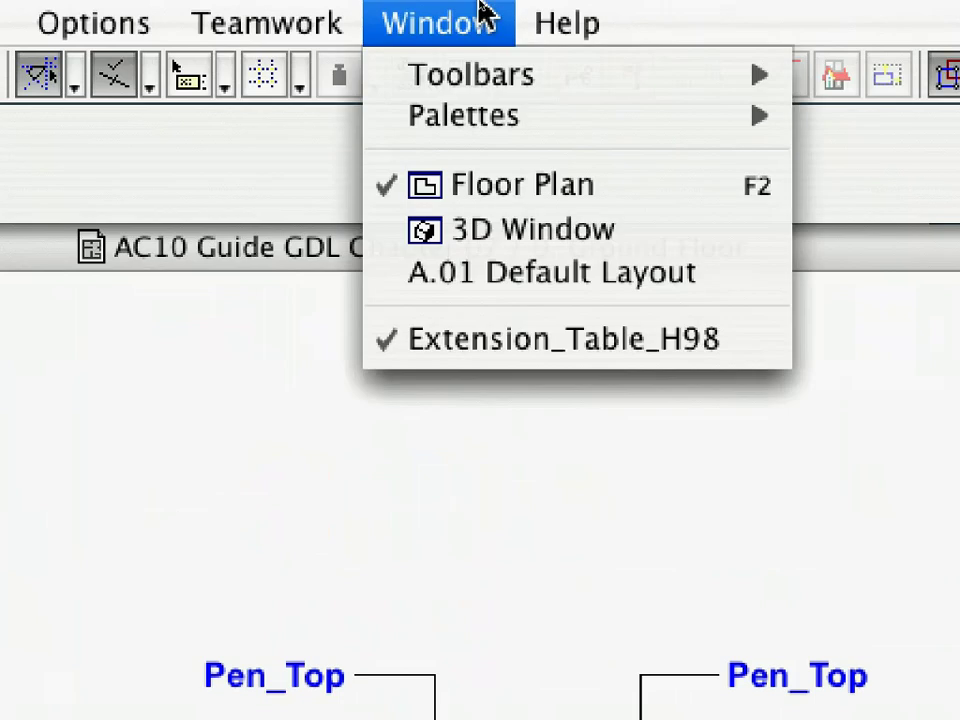
click(530, 342)
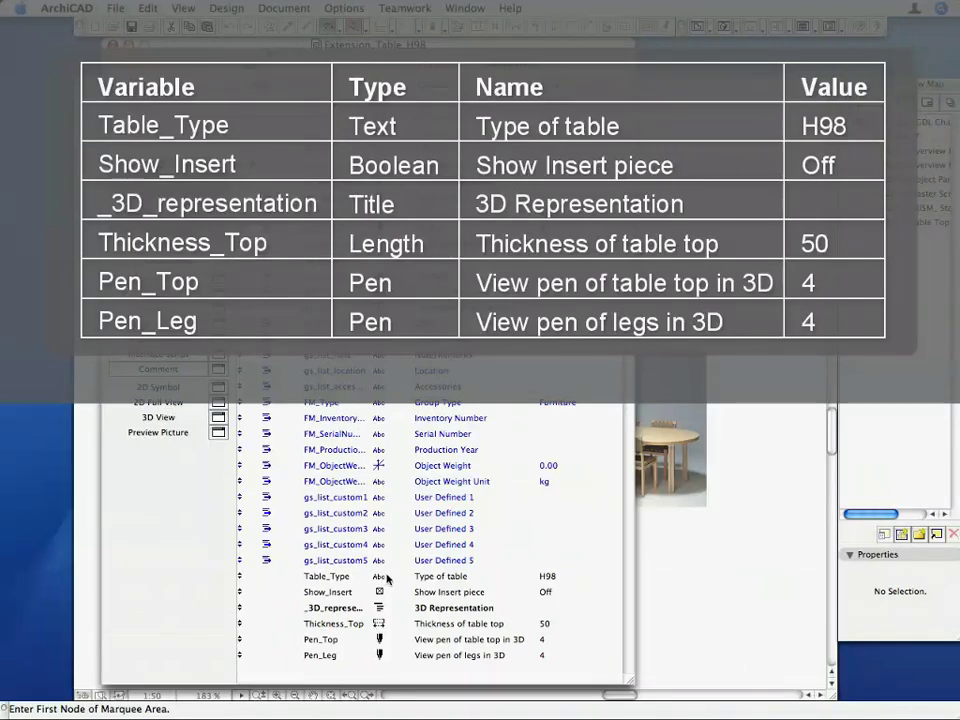
click(360, 438)
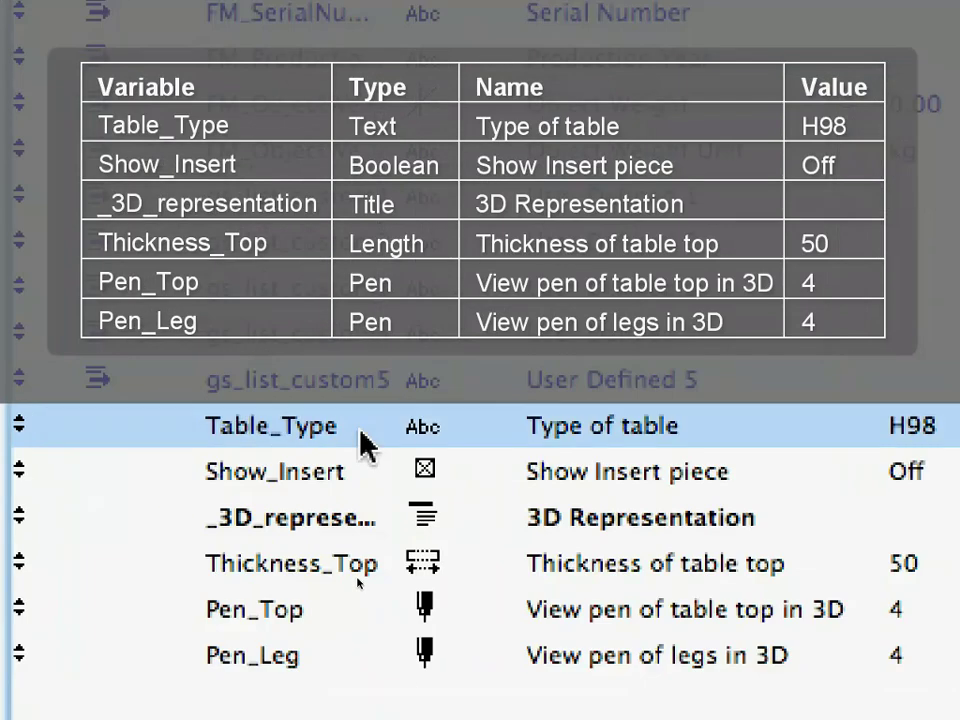
click(375, 484)
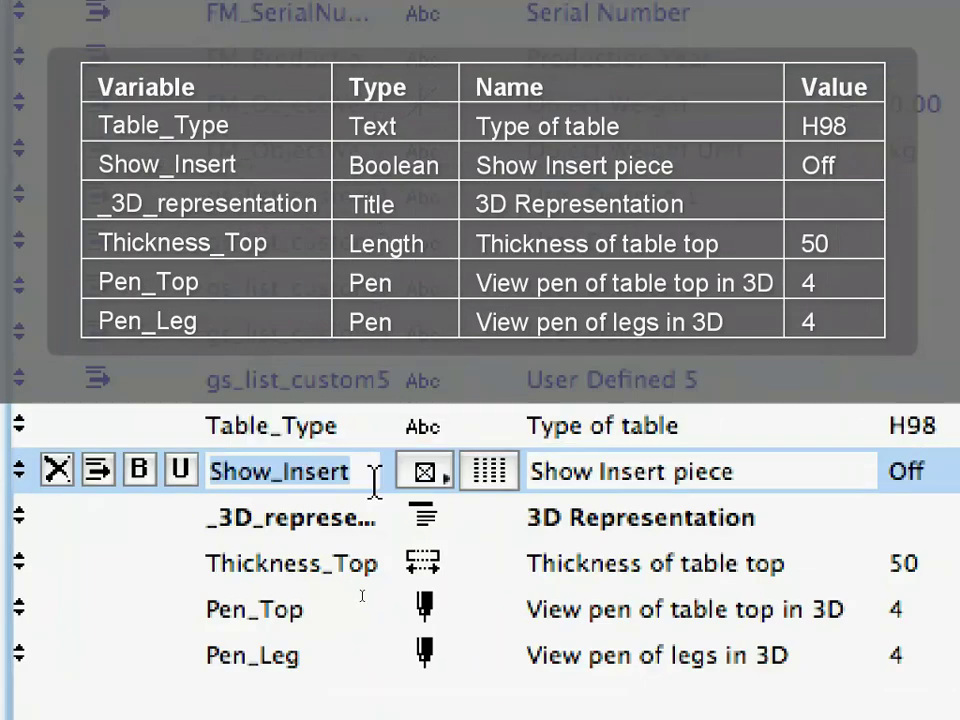
click(64, 525)
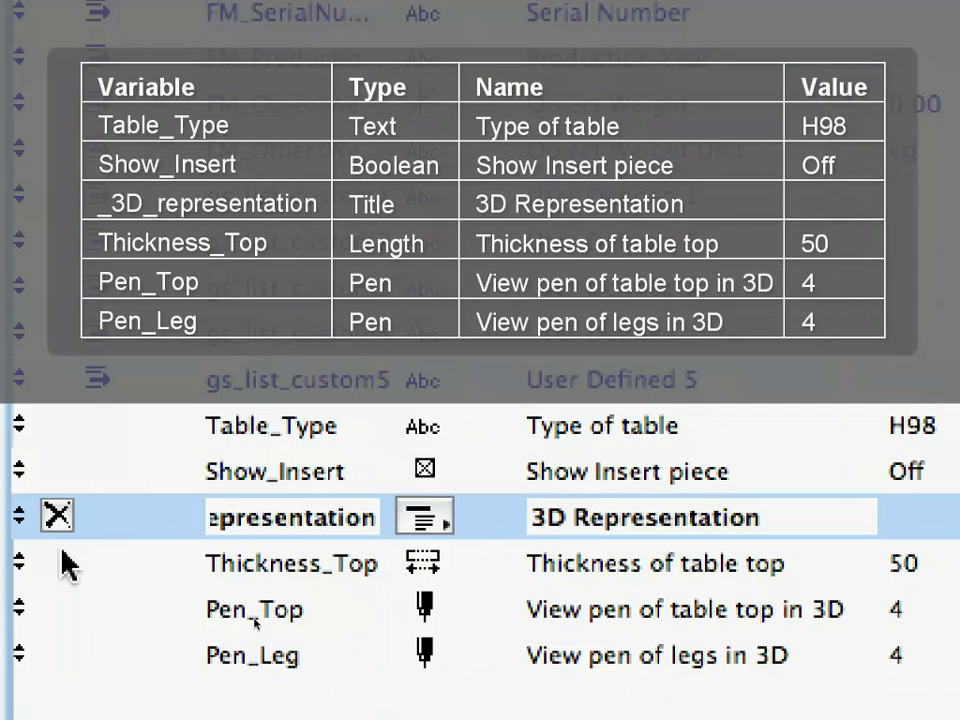
click(65, 564)
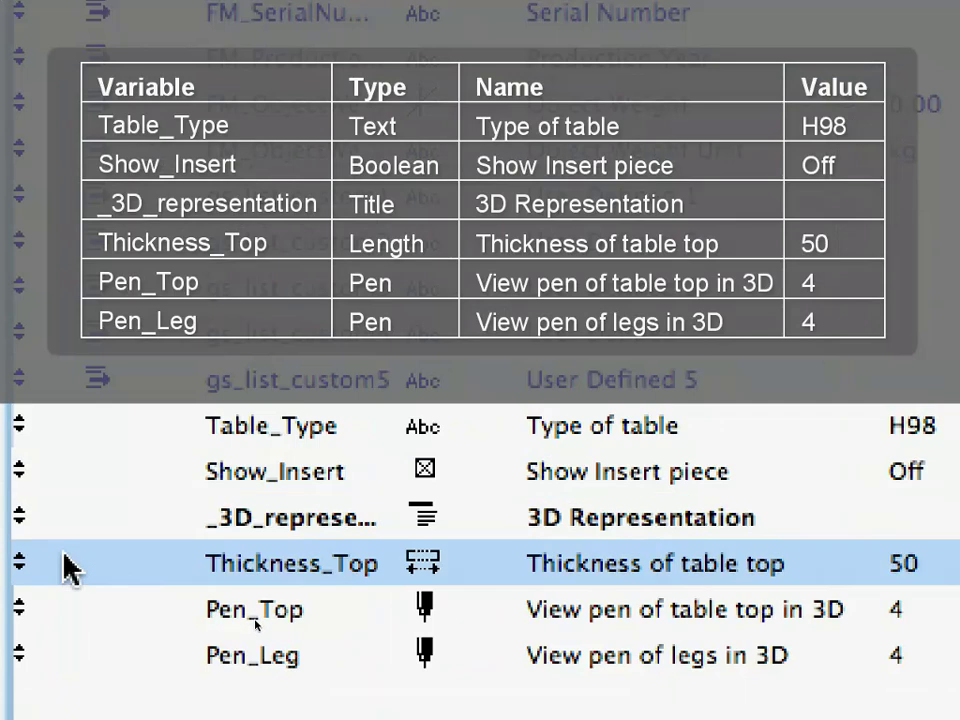
click(74, 605)
click(80, 652)
click(102, 704)
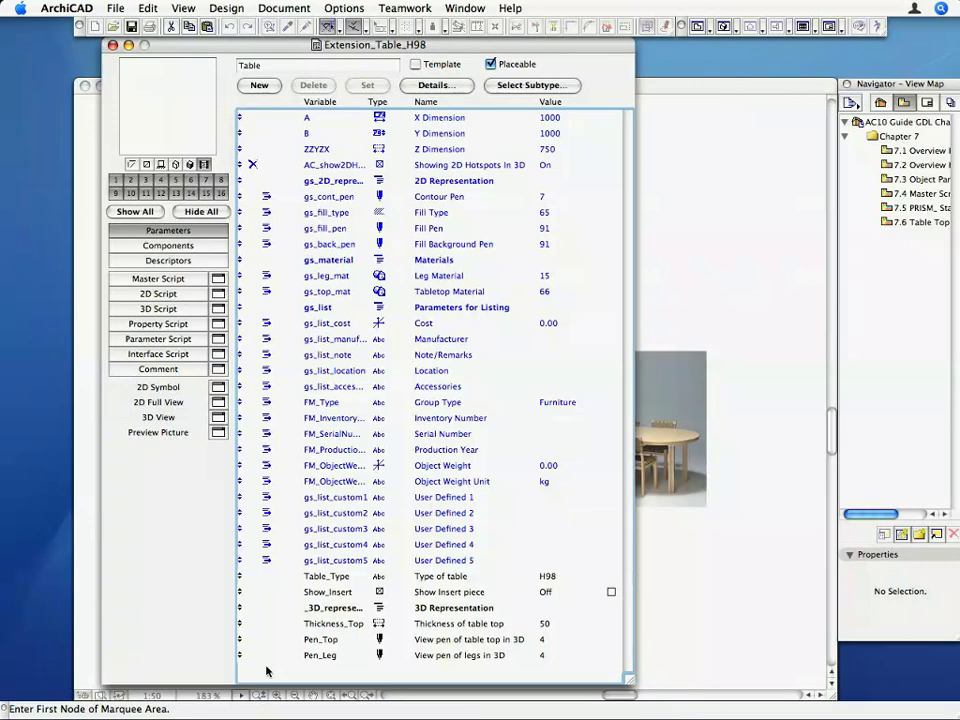
Move the Table_Type and Show_Insert parameters up in the list, directly above the 2D Representation title
click(268, 581)
click(268, 581)
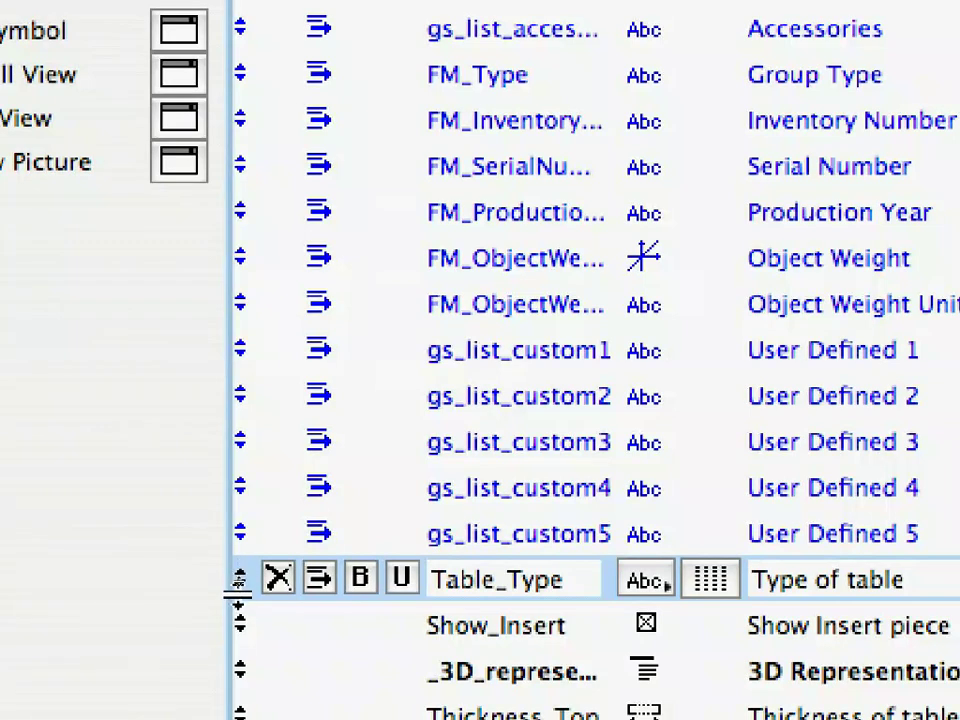
drag(240, 583, 255, 394)
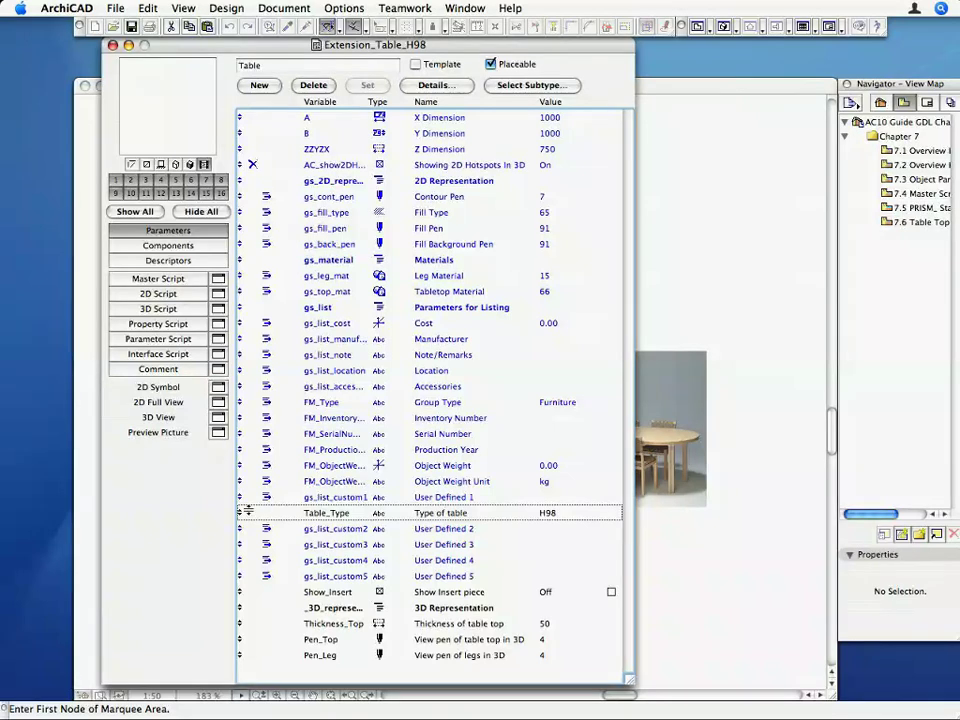
drag(246, 510, 245, 180)
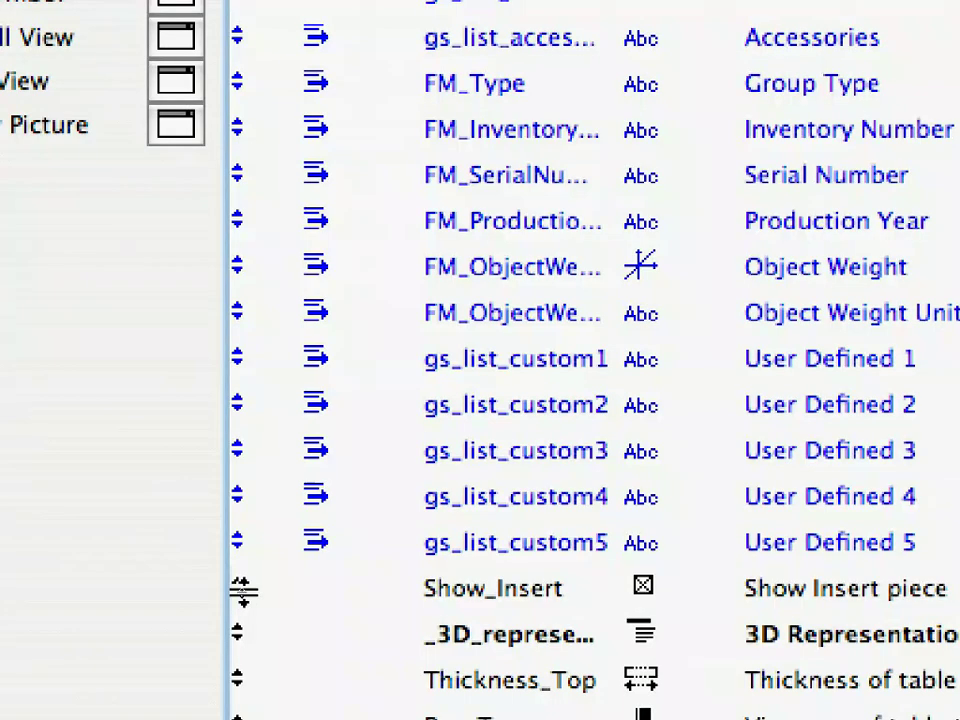
drag(241, 593, 251, 88)
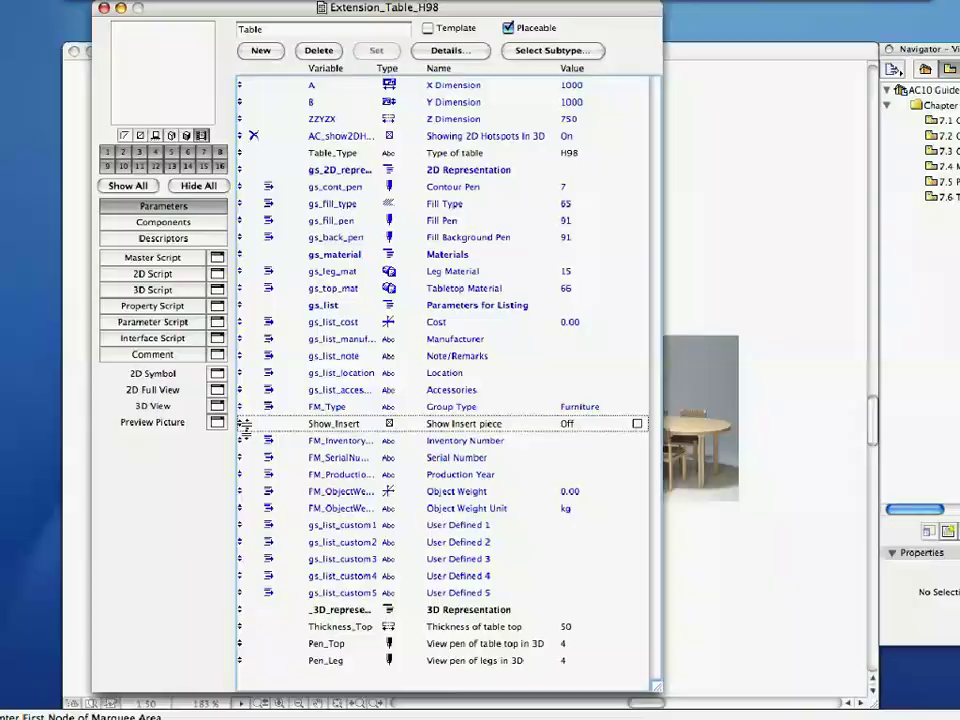
drag(243, 425, 258, 195)
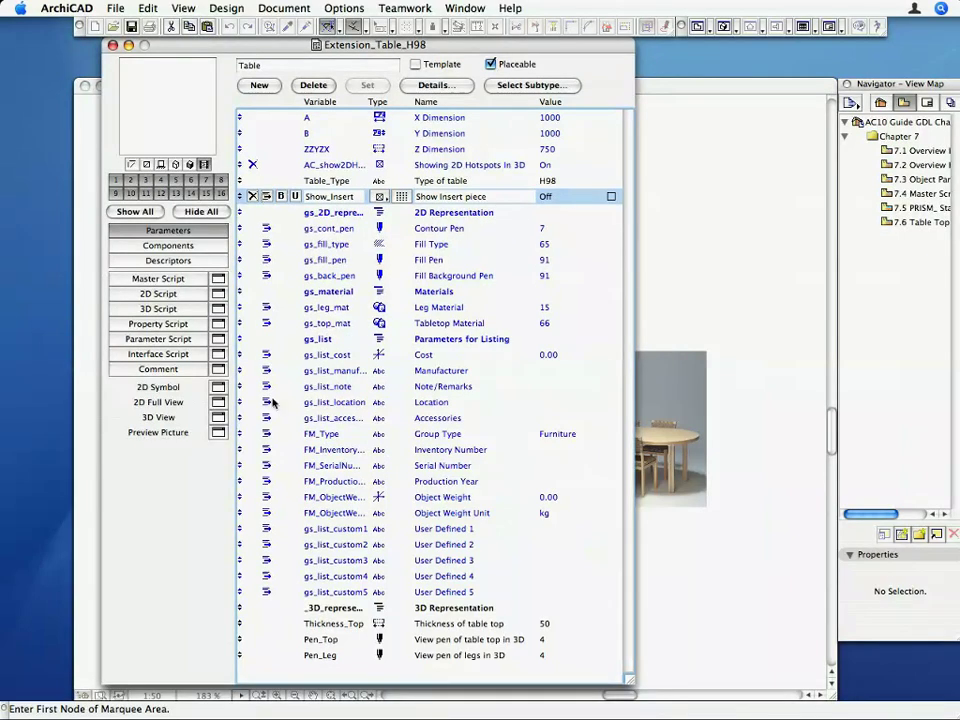
Move the 3D Representation title, Thickness_Top, Pen_Top and Pen_Leg, in that order, between gs_back_pen and the Materials title
click(240, 608)
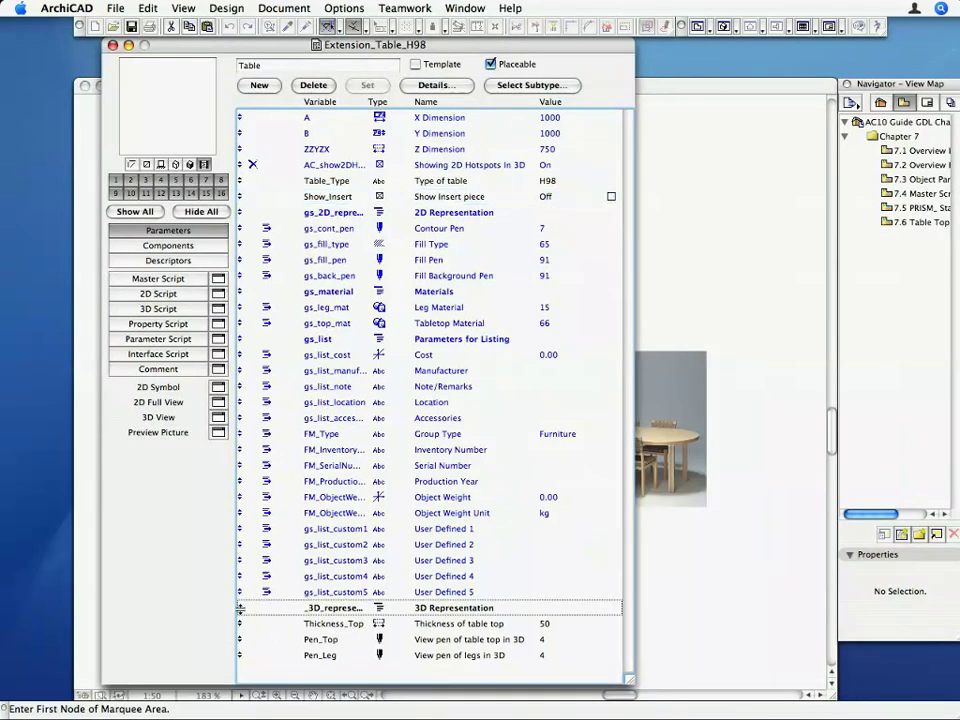
drag(240, 608, 240, 291)
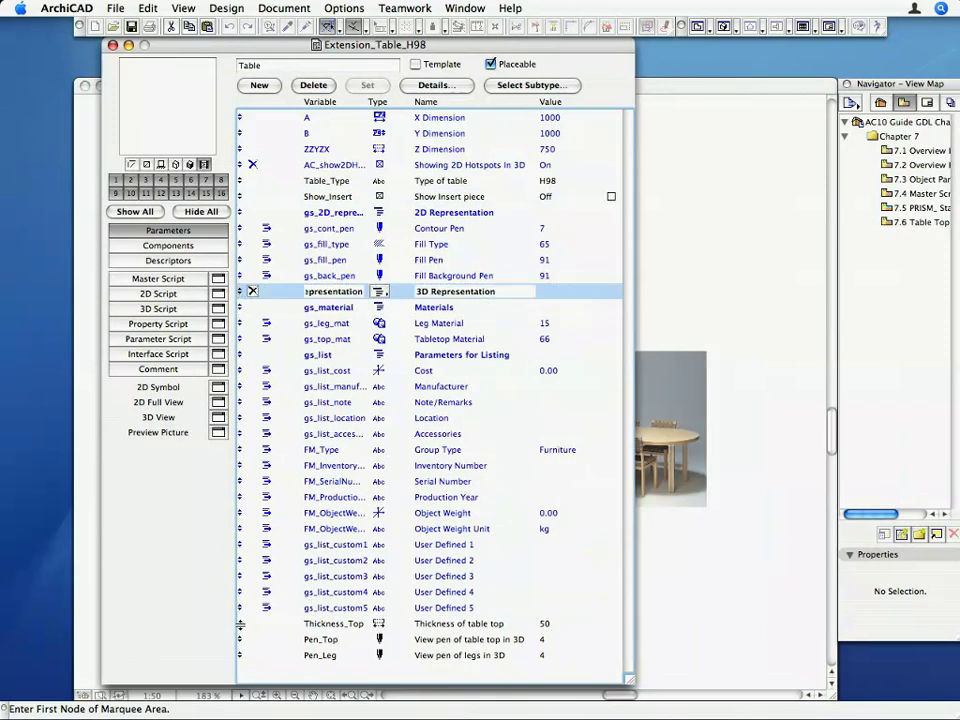
drag(240, 623, 240, 307)
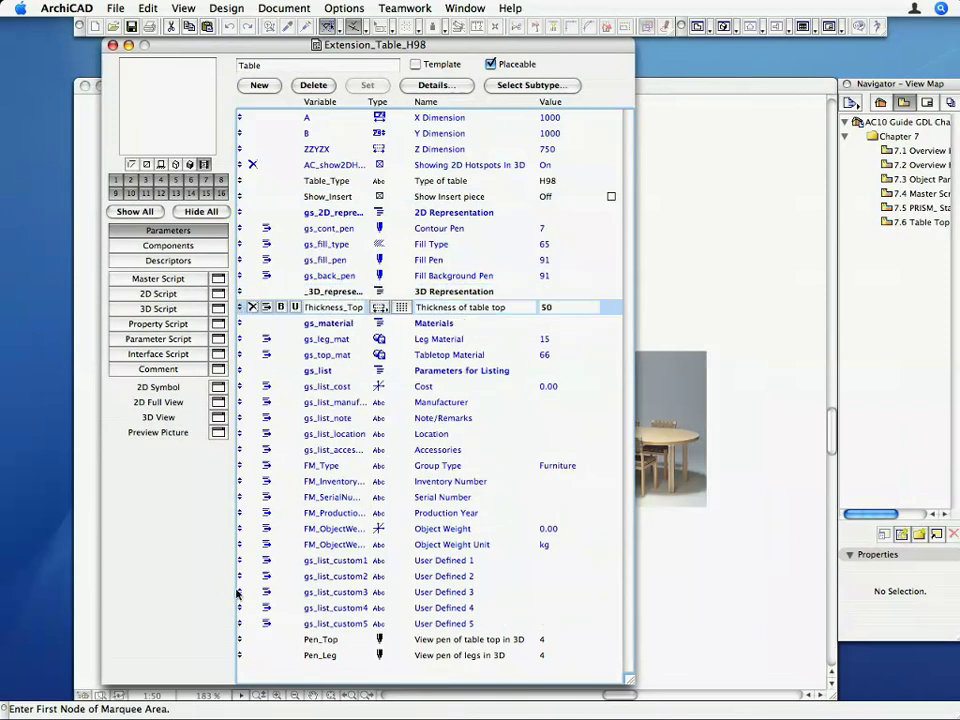
drag(240, 640, 240, 323)
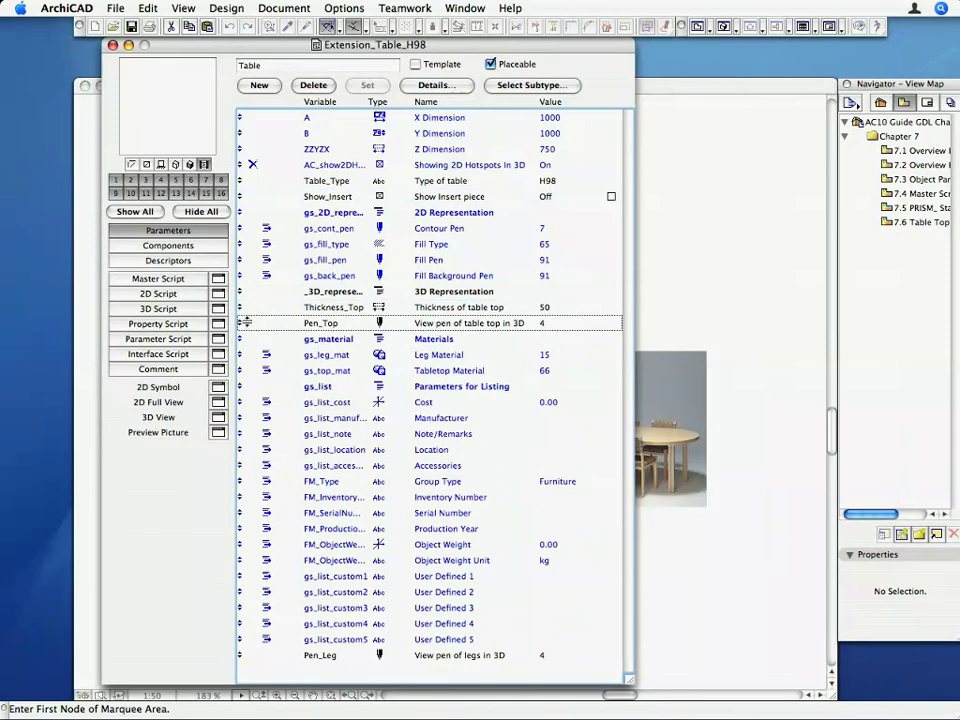
drag(240, 651, 245, 339)
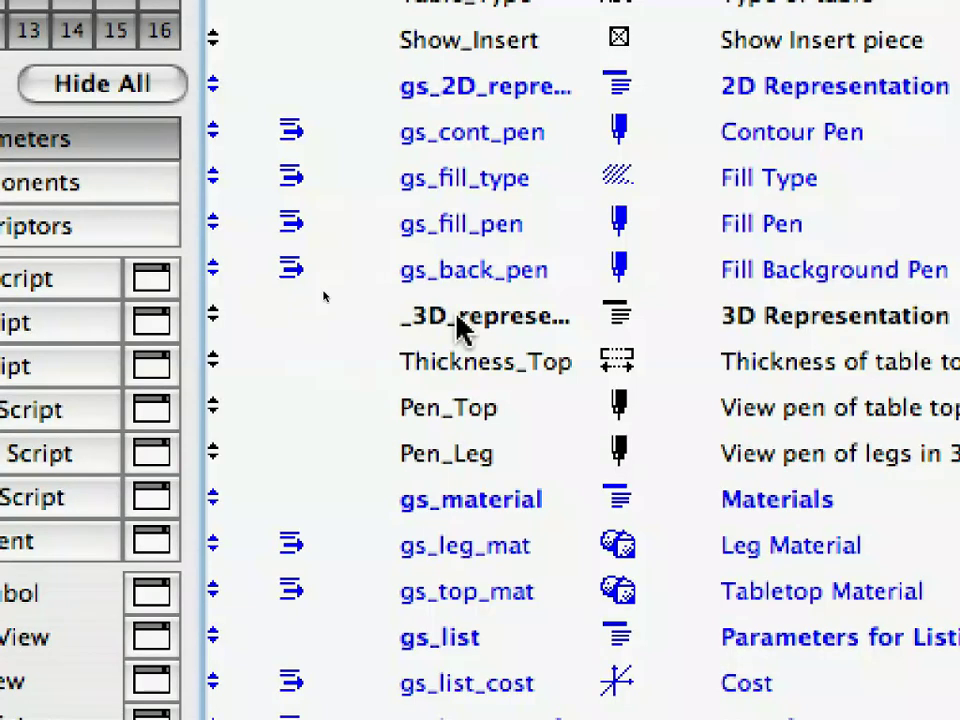
Select the 3D Representation title parameter and examine the parameter types available for it
click(324, 291)
click(456, 316)
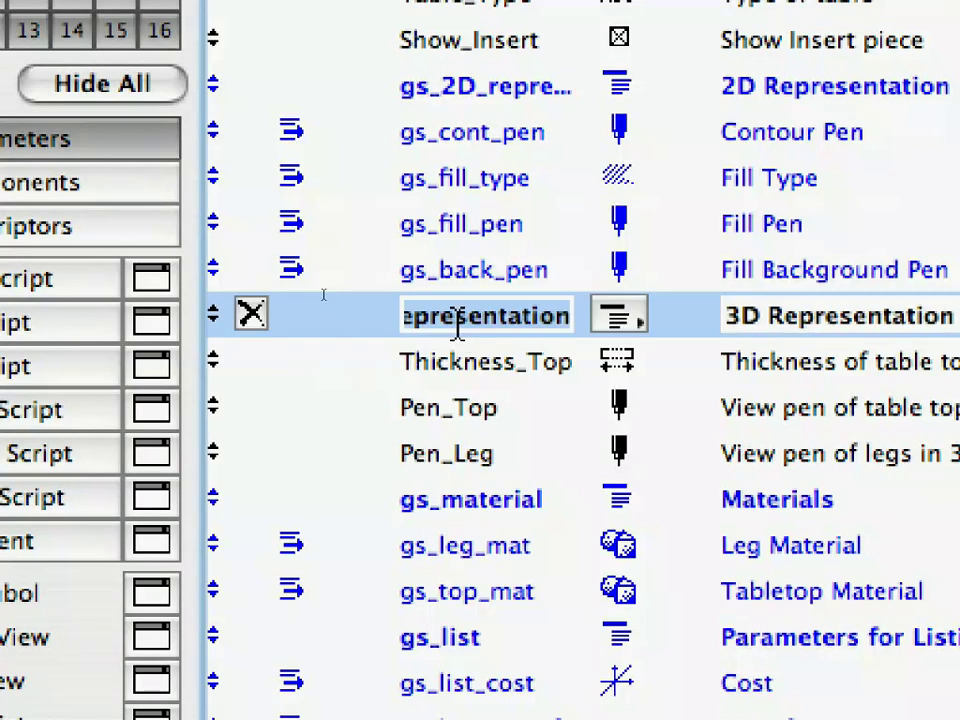
click(626, 318)
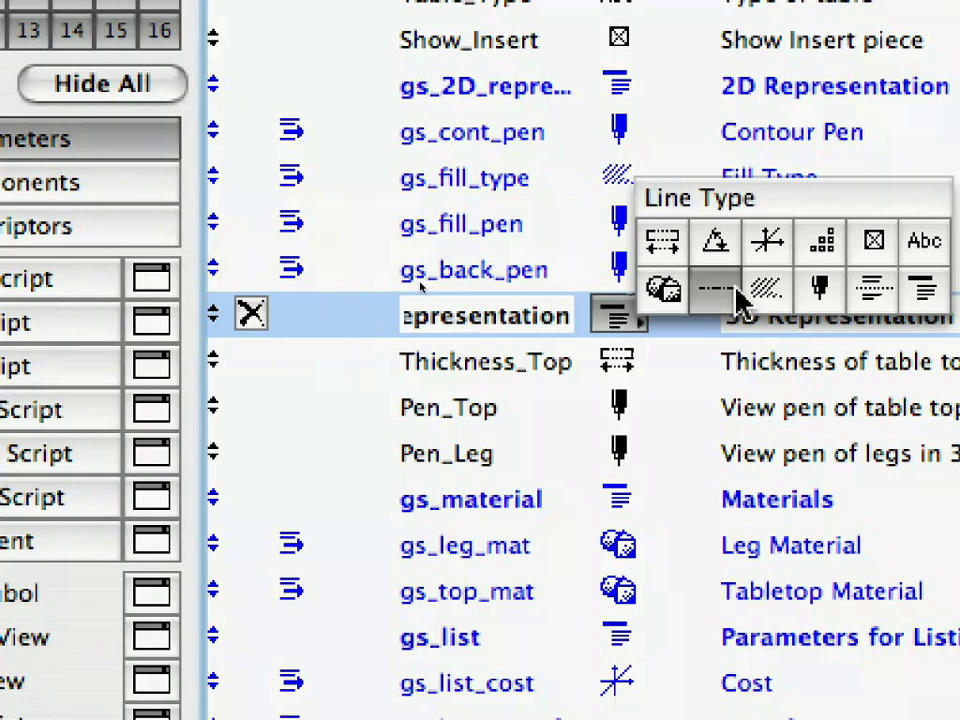
click(375, 320)
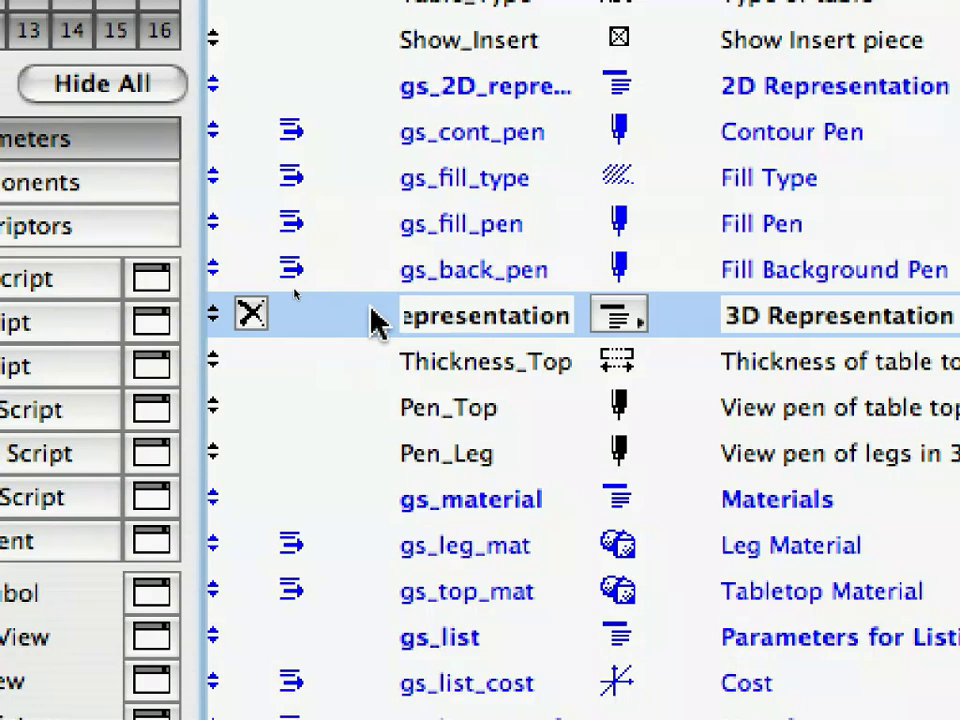
Try out the hidden setting on the Thickness_Top parameter and switch it off again
click(340, 375)
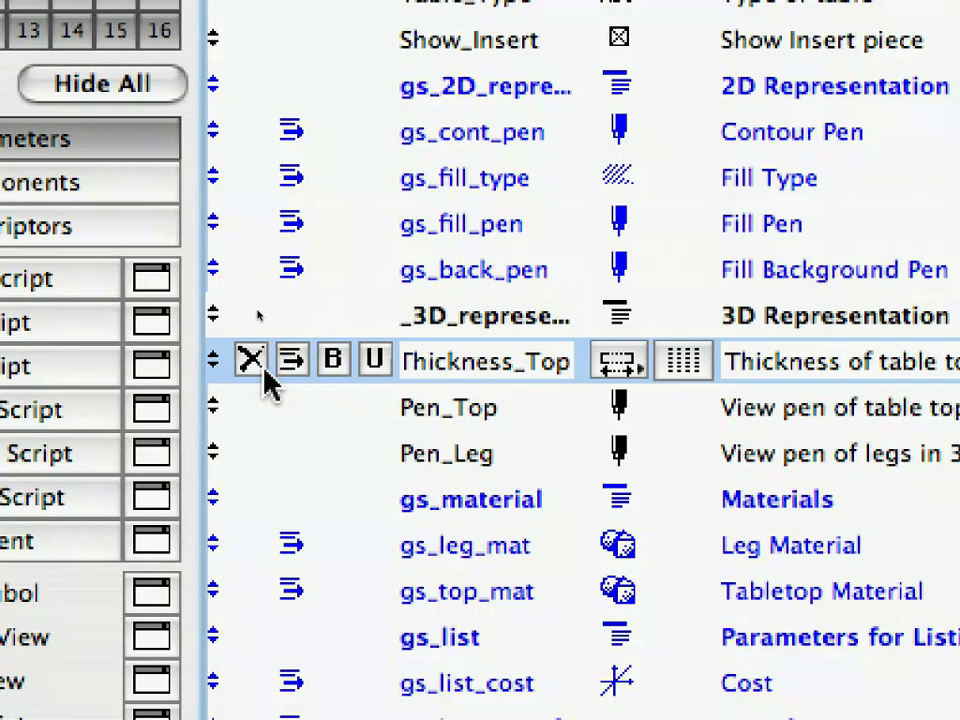
click(262, 366)
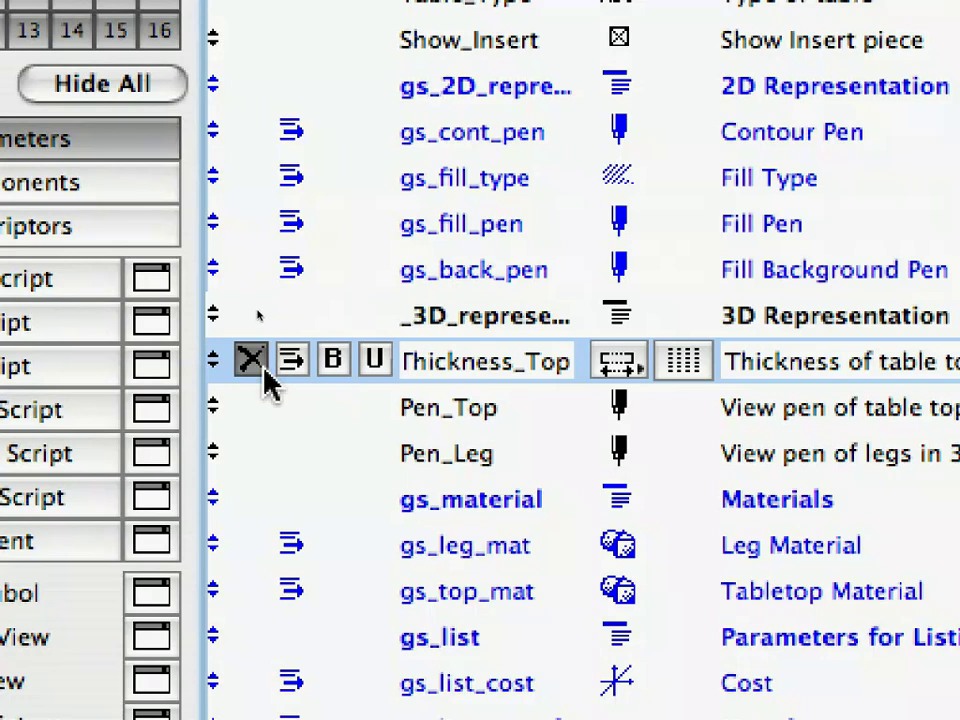
click(256, 362)
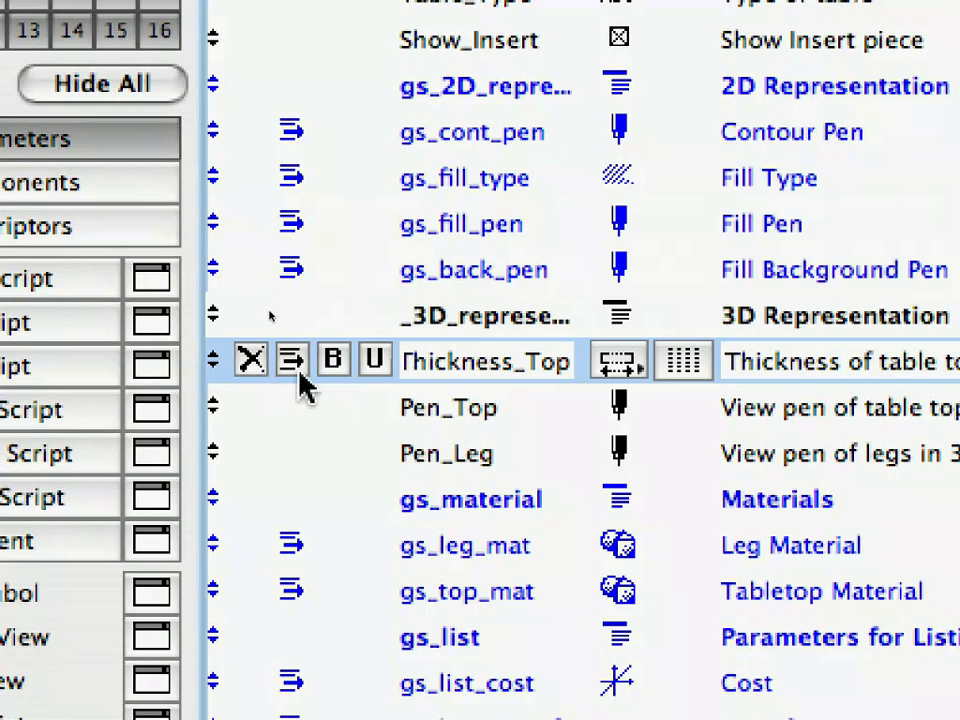
click(292, 362)
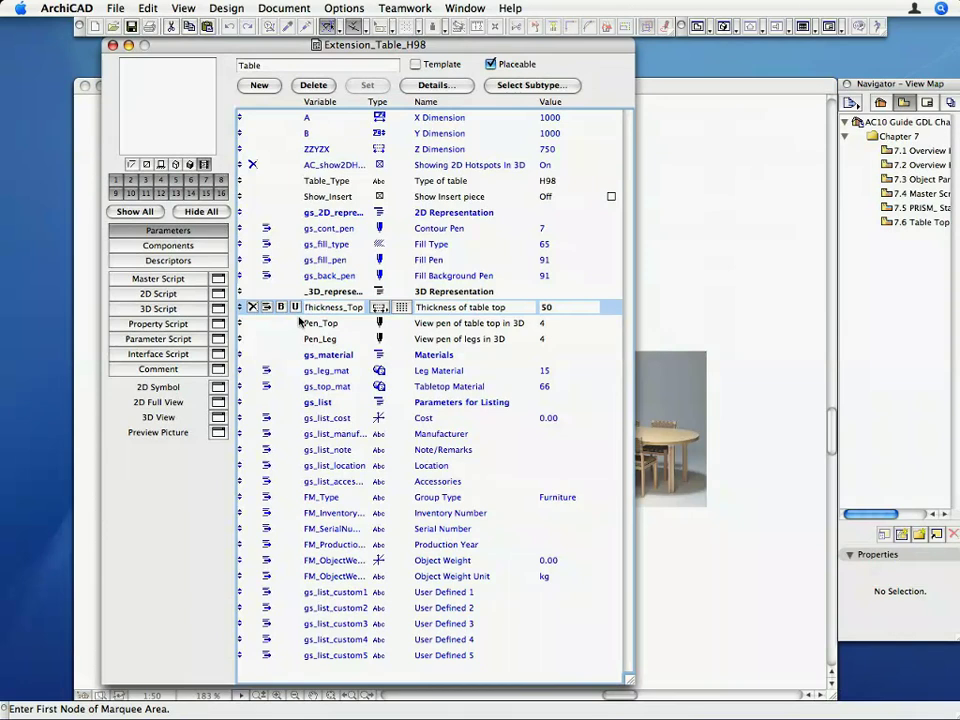
click(254, 284)
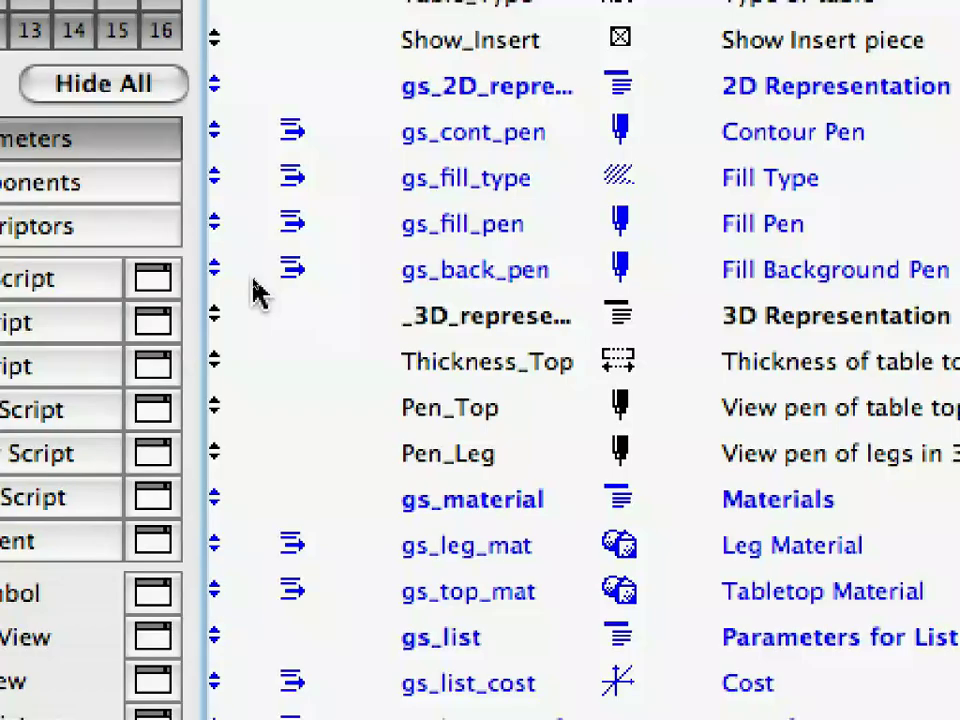
Indent Thickness_Top, Pen_Top and Pen_Leg as subordinate parameters of the 3D Representation title and save the object
click(271, 311)
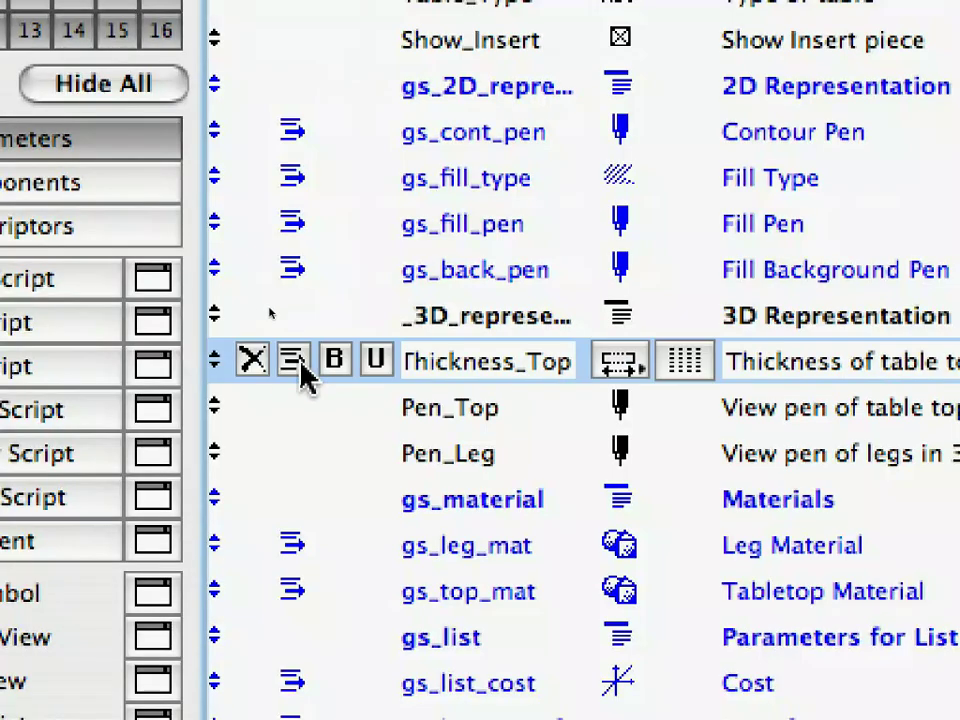
click(292, 360)
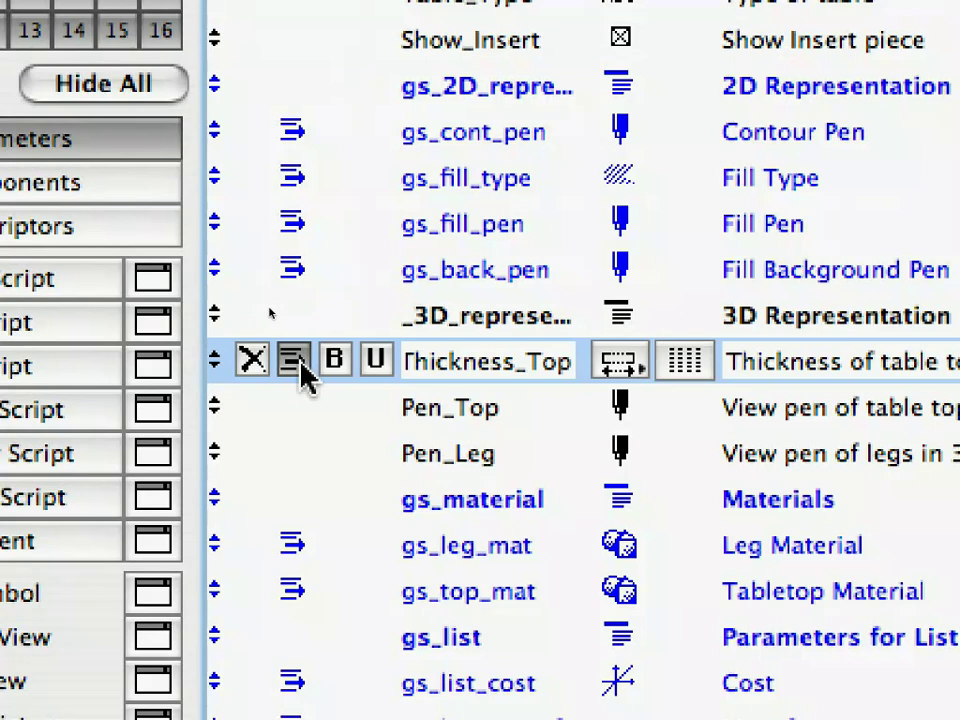
click(299, 410)
click(292, 407)
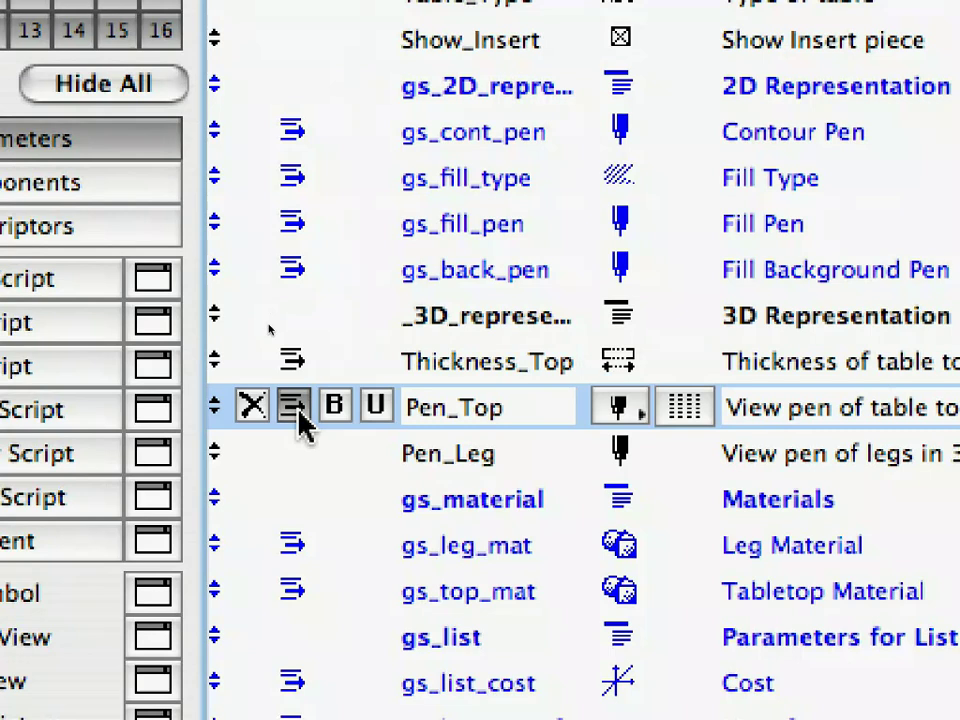
click(298, 455)
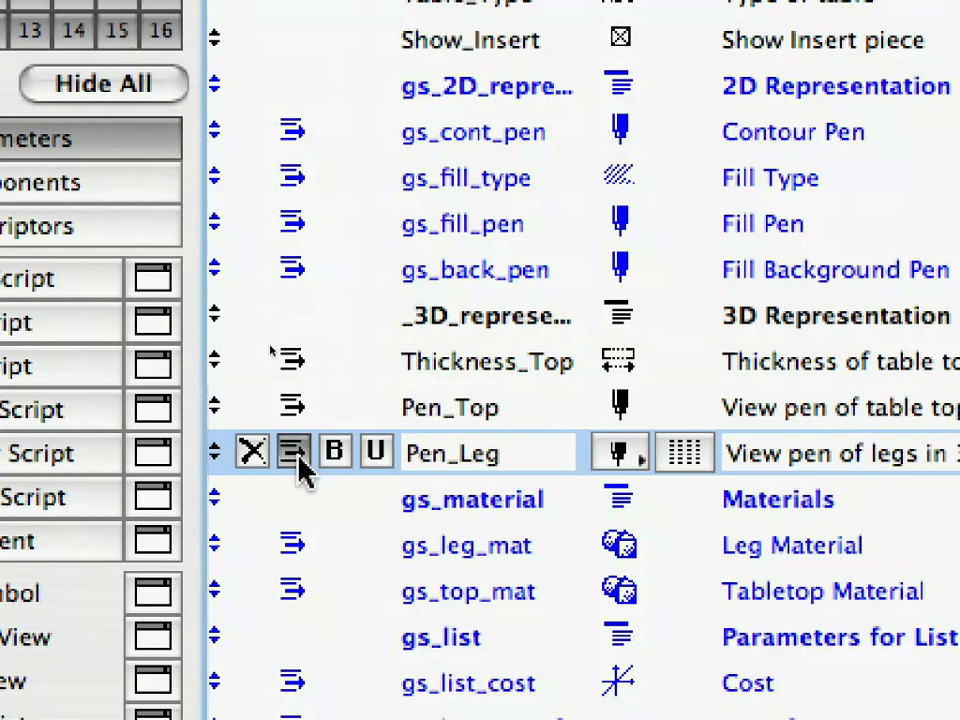
click(294, 455)
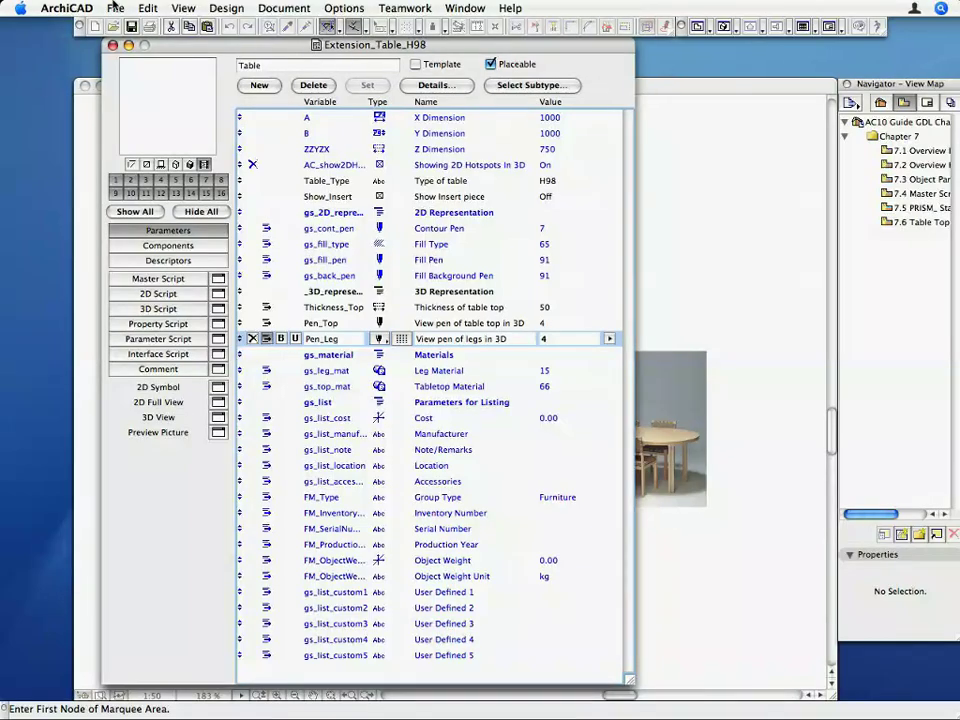
click(115, 8)
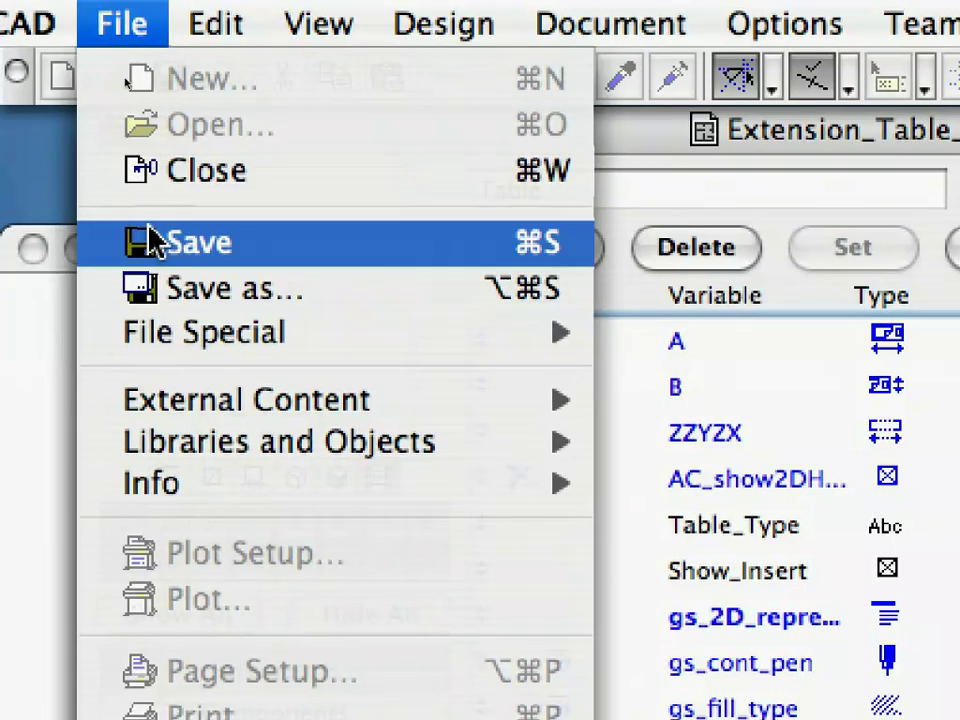
click(150, 242)
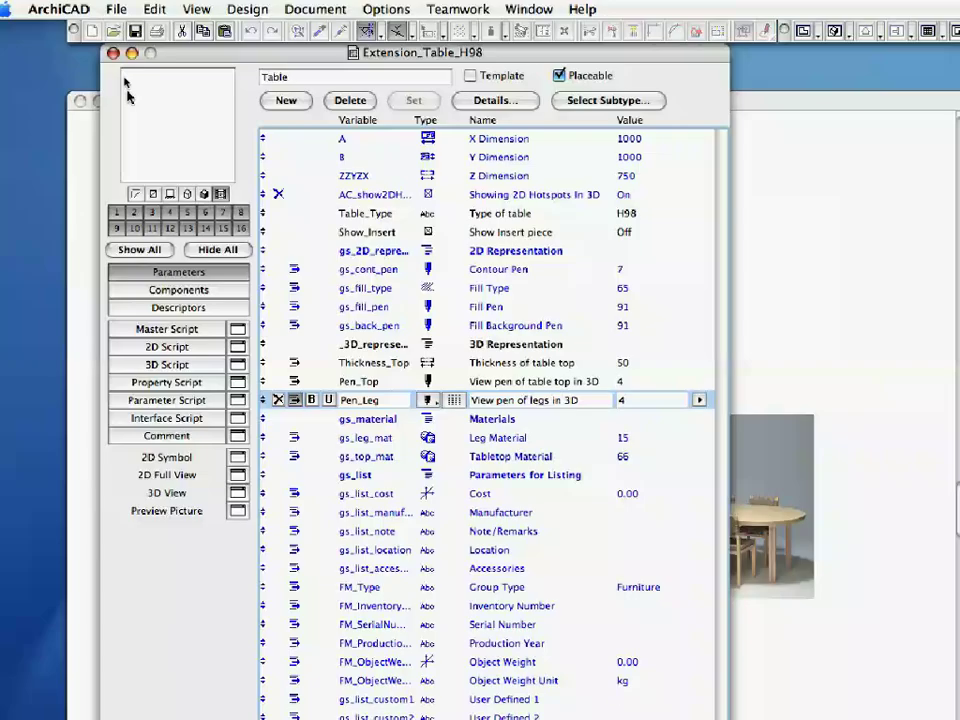
From the floor plan, open the Object tool's default settings and review the parameters grouped under 3D Representation, then close the settings
click(841, 203)
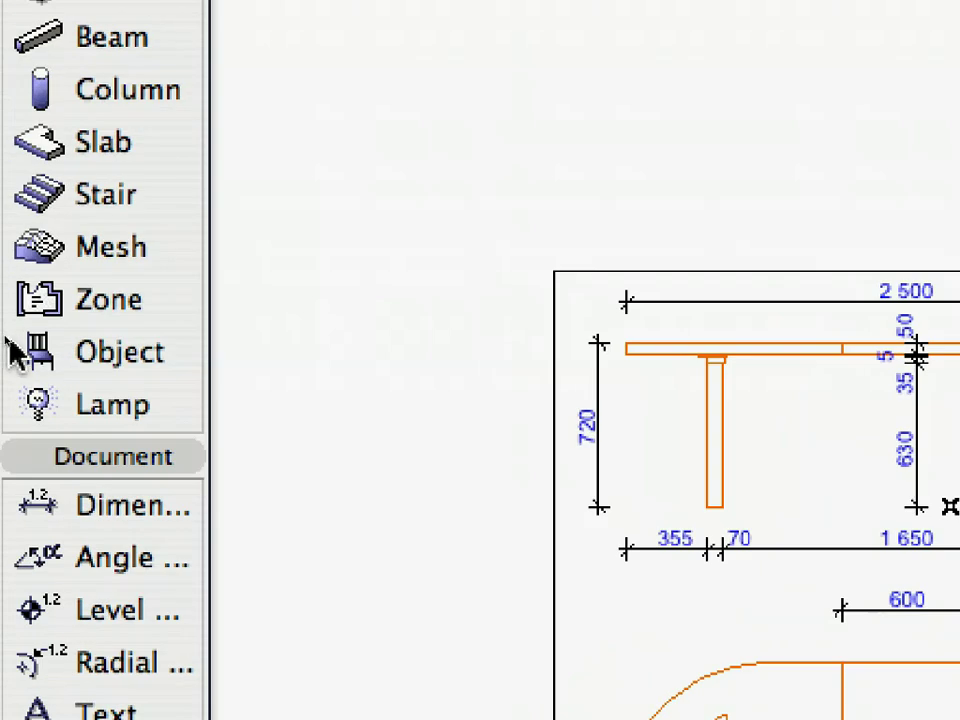
click(14, 352)
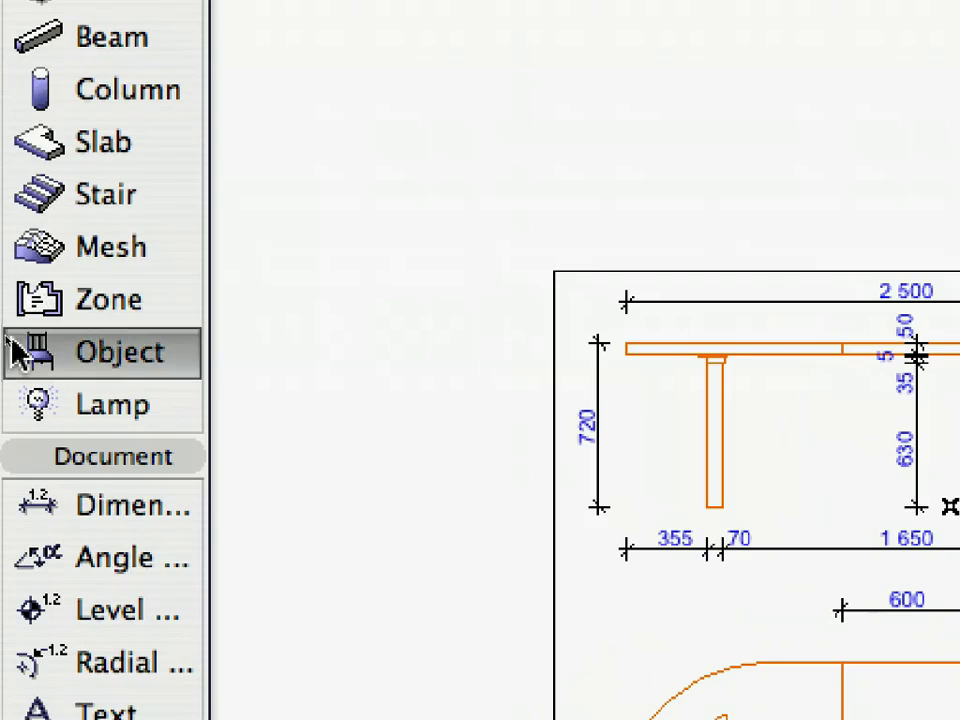
double_click(14, 352)
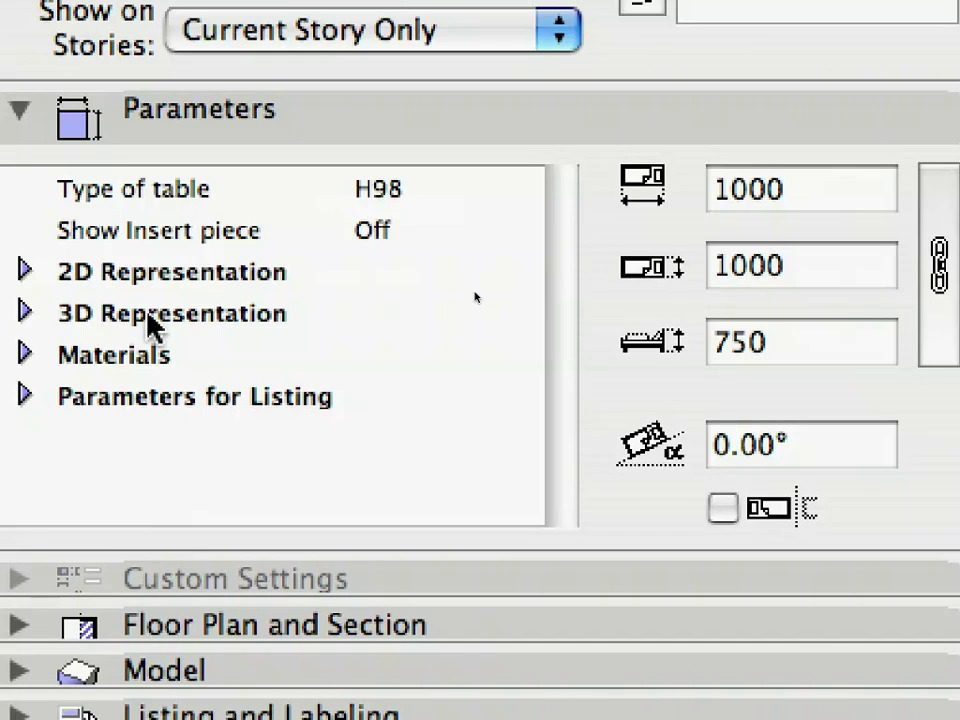
click(24, 313)
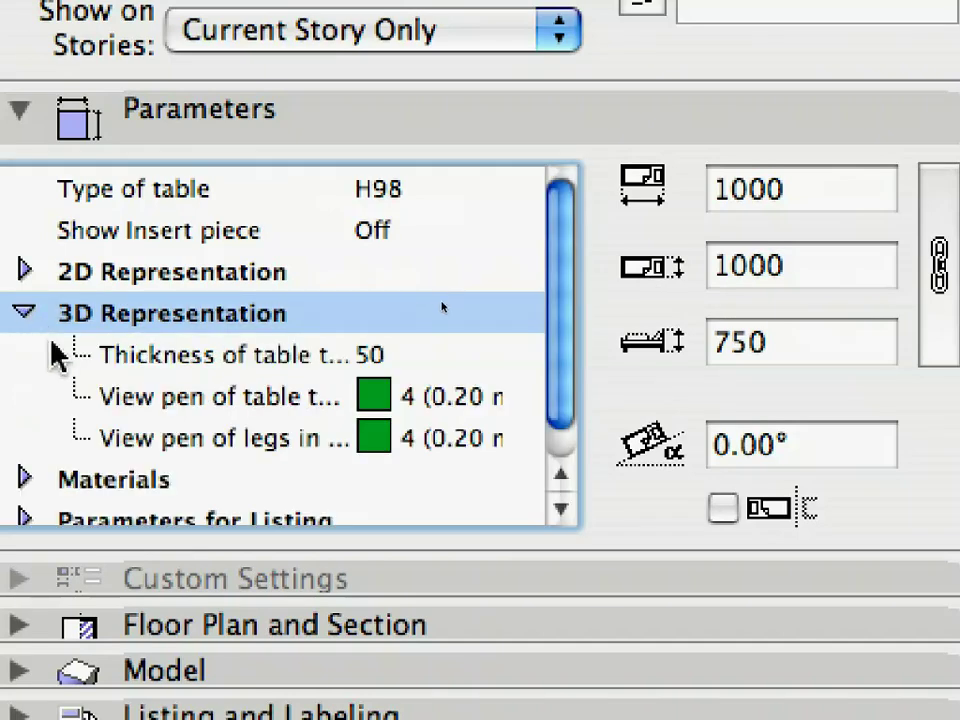
click(120, 364)
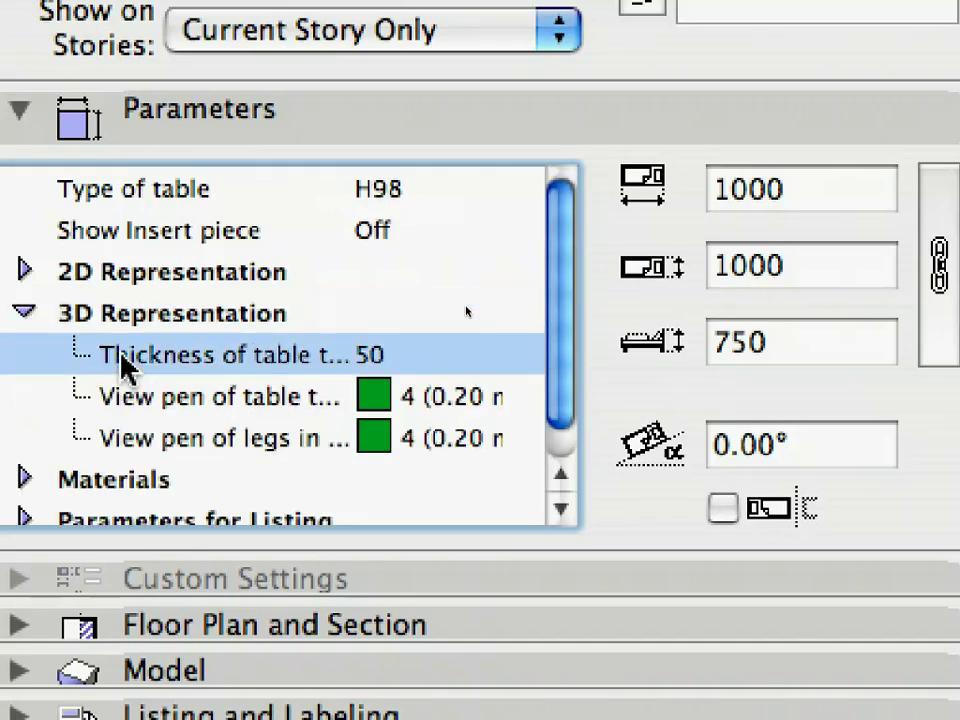
click(130, 402)
click(140, 432)
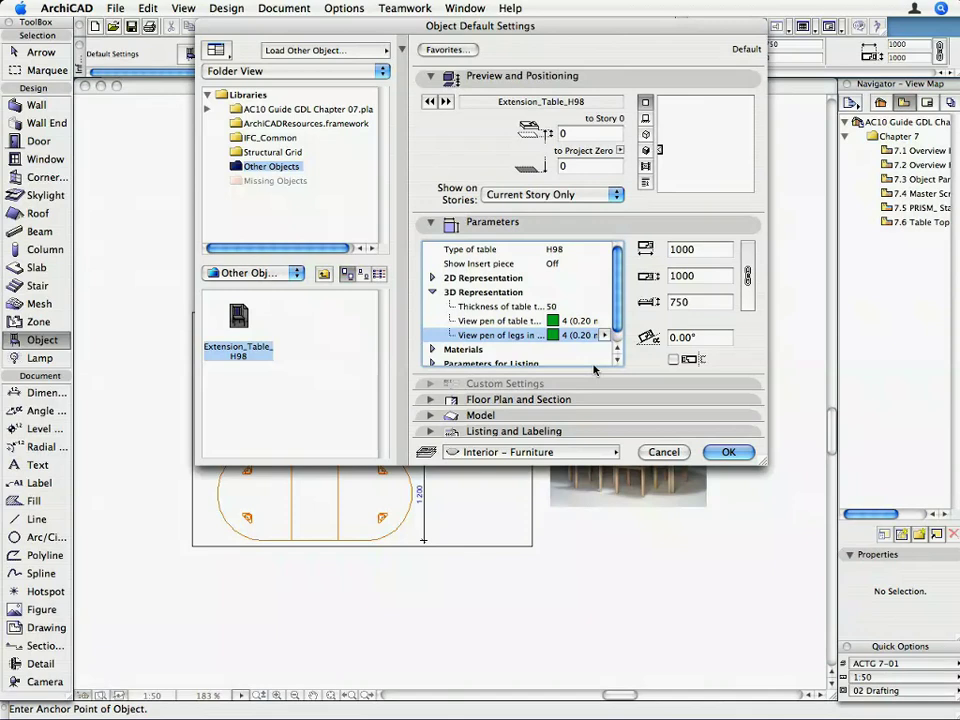
key(Return)
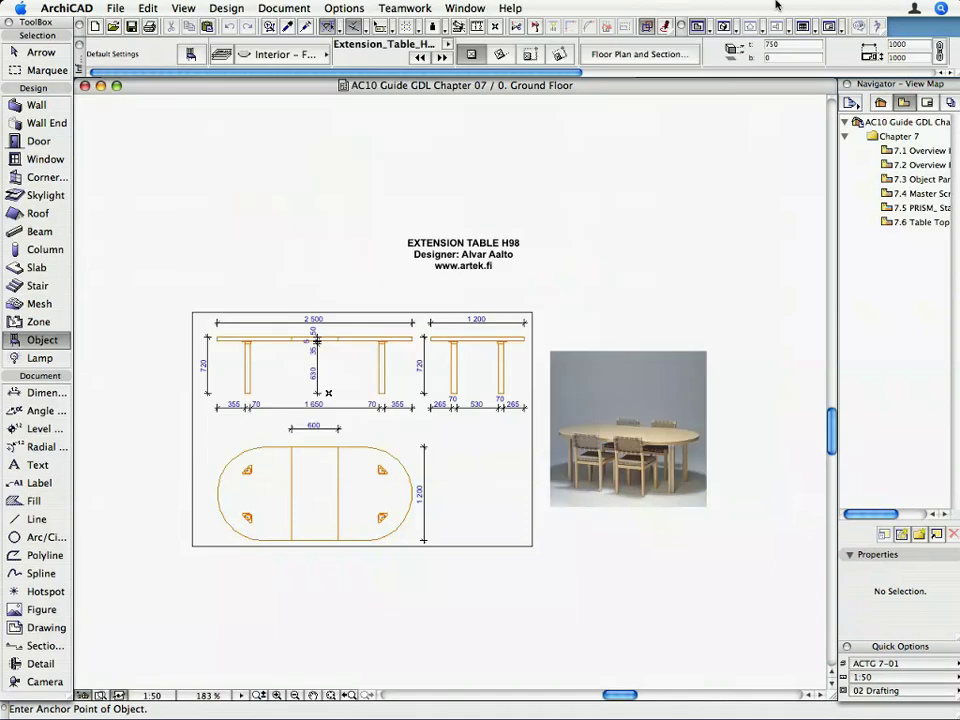
Return to the Extension_Table_H98 object and add VALUES "Table_Type" "H98", "H99" to its Parameter Script, closing the script window
click(470, 8)
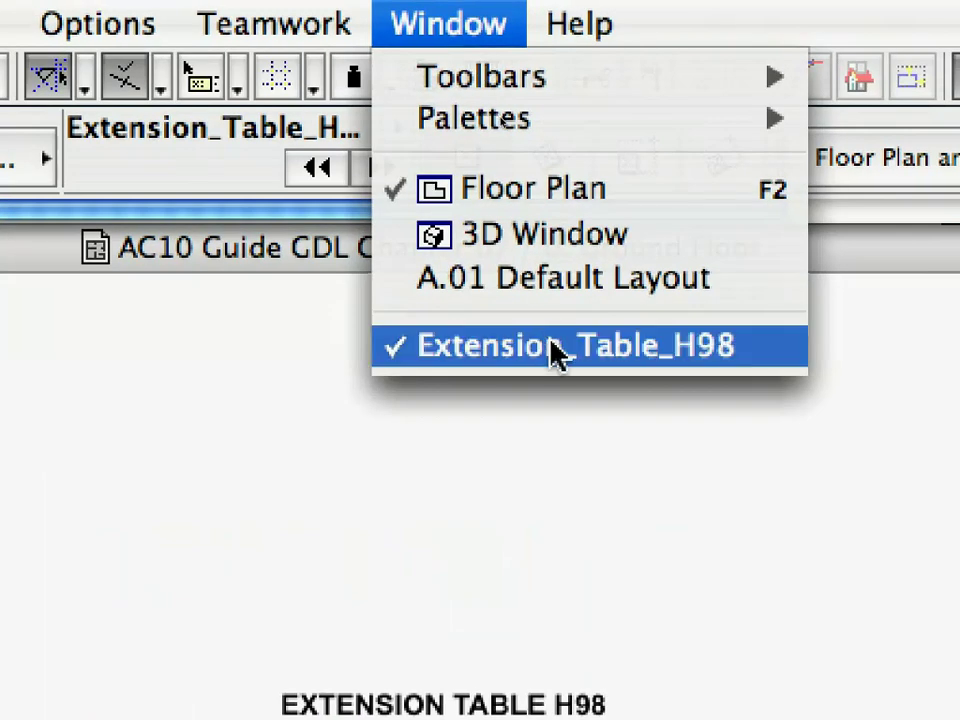
click(553, 347)
click(412, 348)
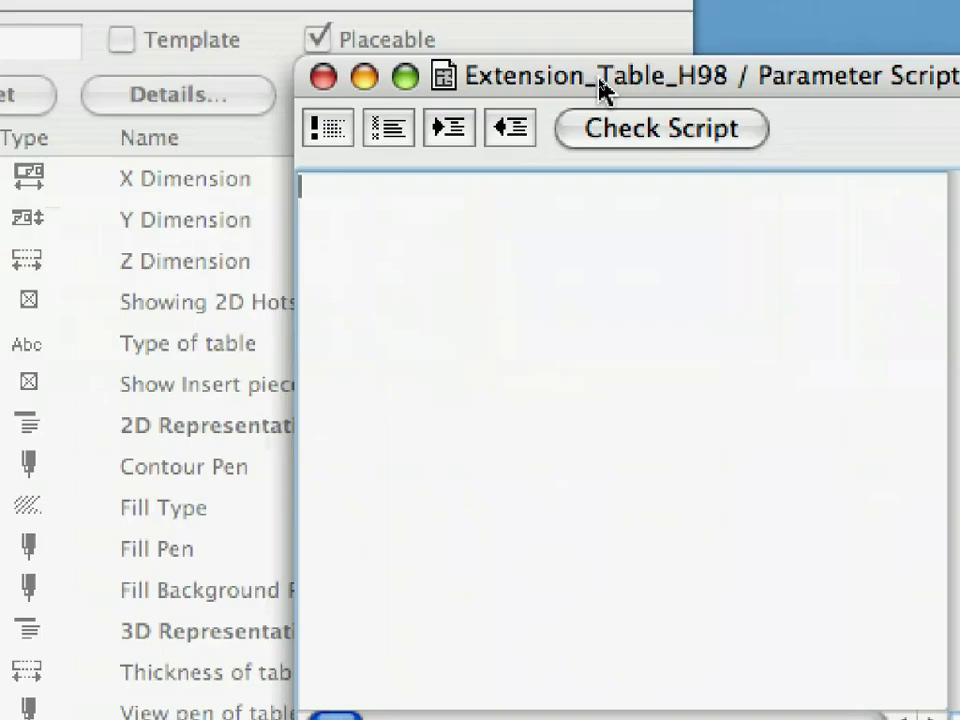
text(VALUES "Table_Type" "H98", "H99")
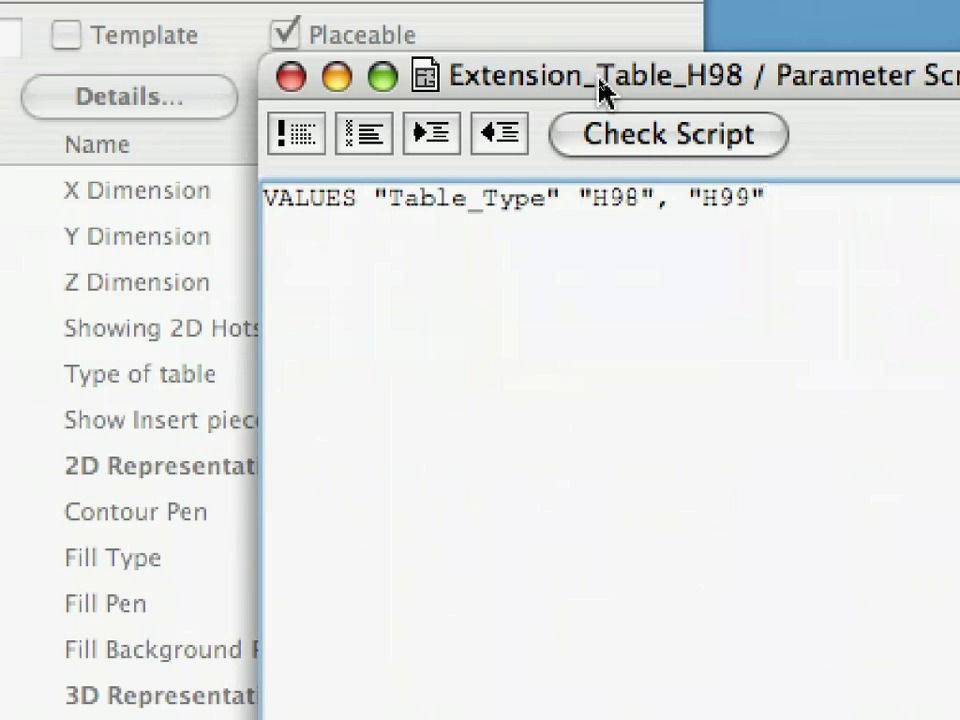
click(291, 76)
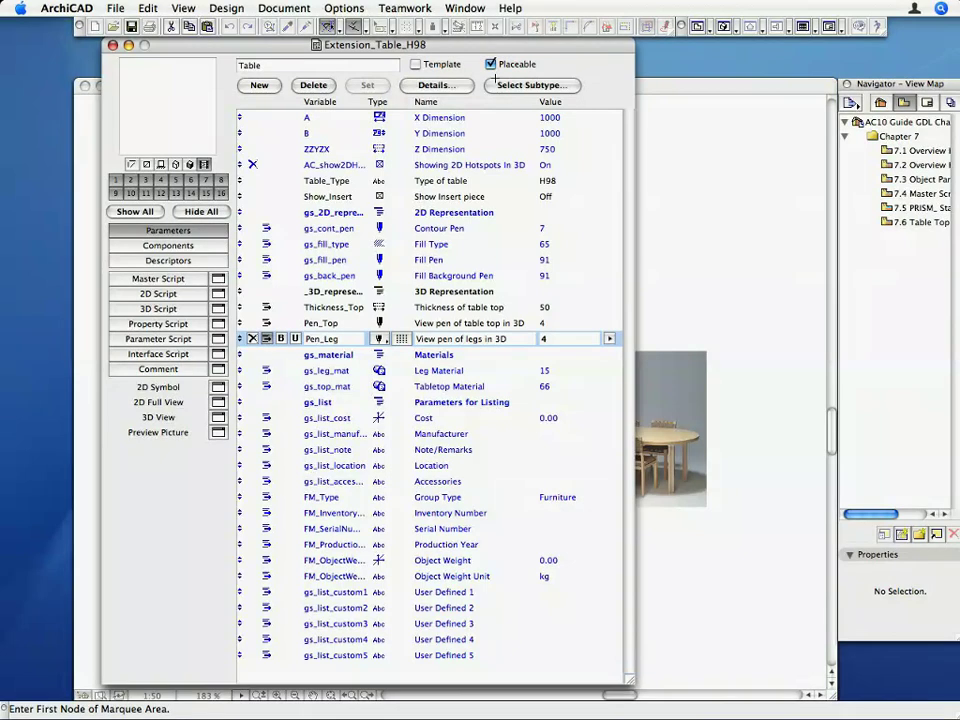
Open the value choices of the Table_Type parameter to check the scripted options
click(465, 178)
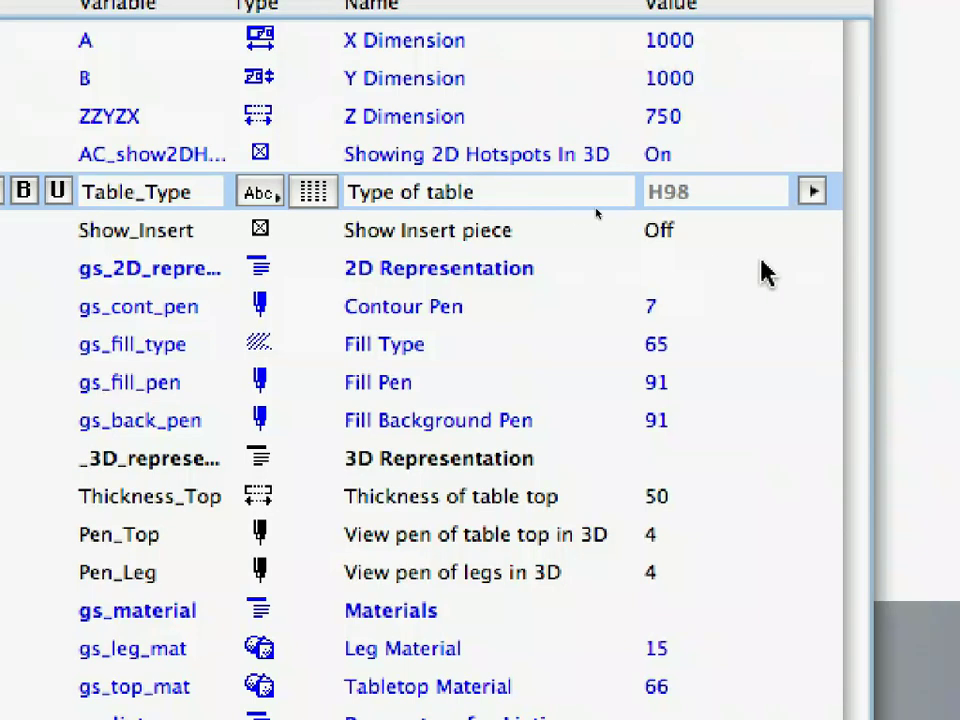
click(815, 195)
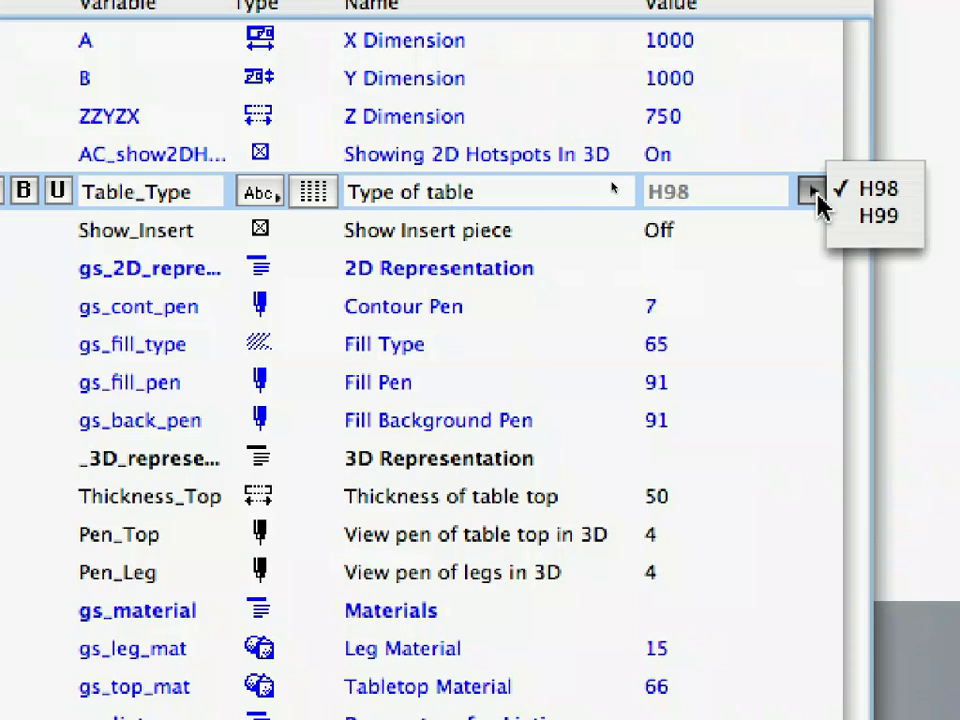